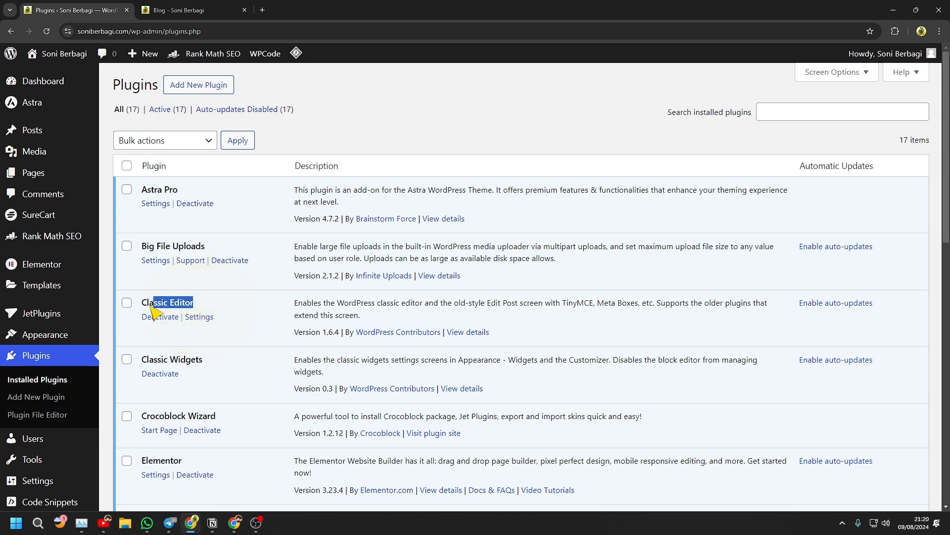
# Step: Mark the Classic Editor plugin in the list of installed plugins
pyautogui.click(127, 305)
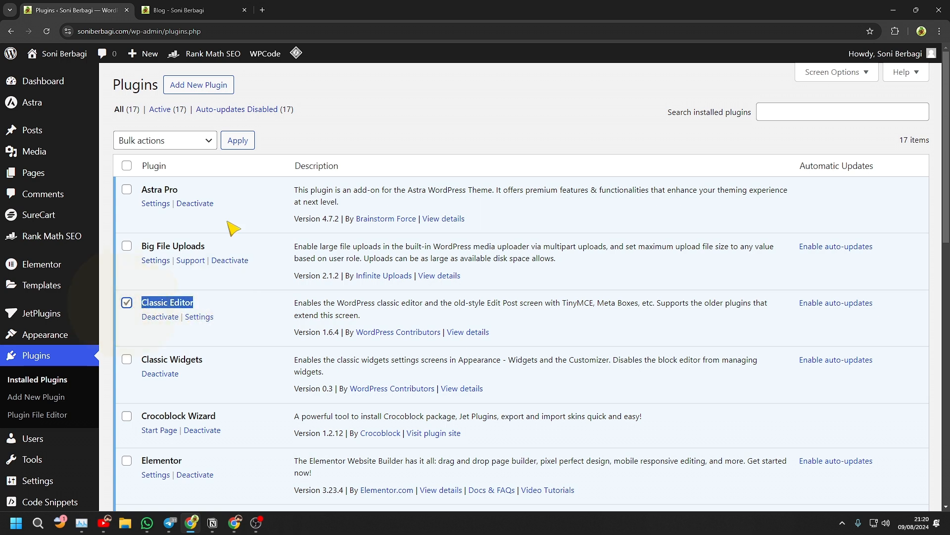
pyautogui.click(375, 129)
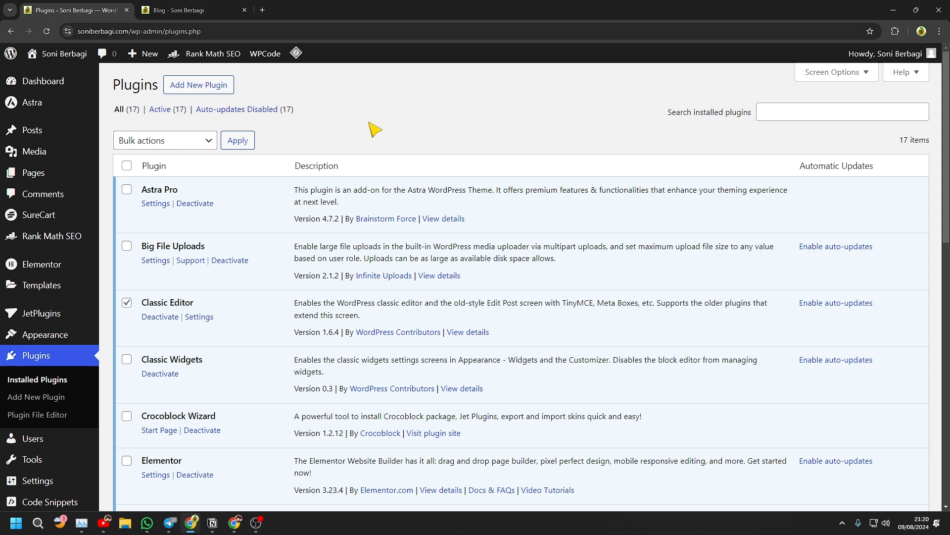
# Step: Open the installed themes page and start customizing the active Astra theme
pyautogui.moveTo(17, 340)
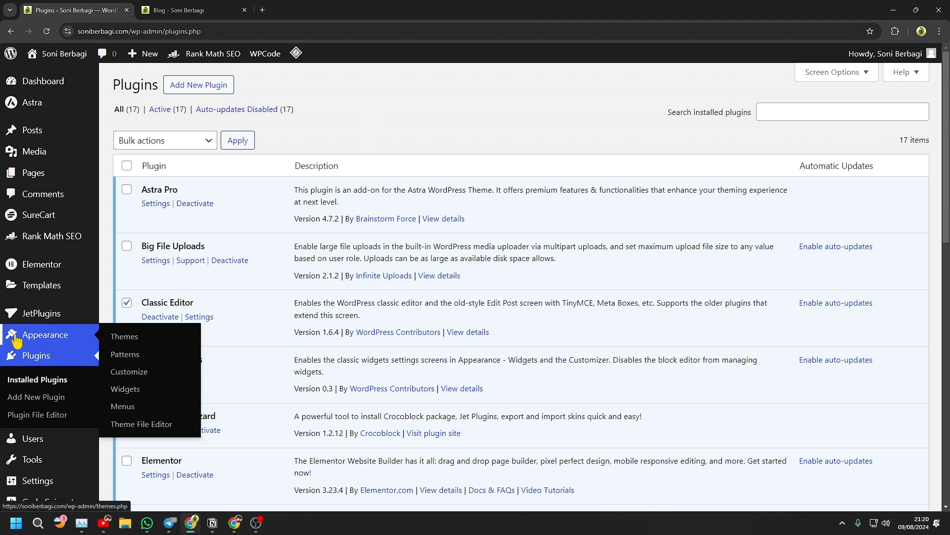
pyautogui.click(117, 336)
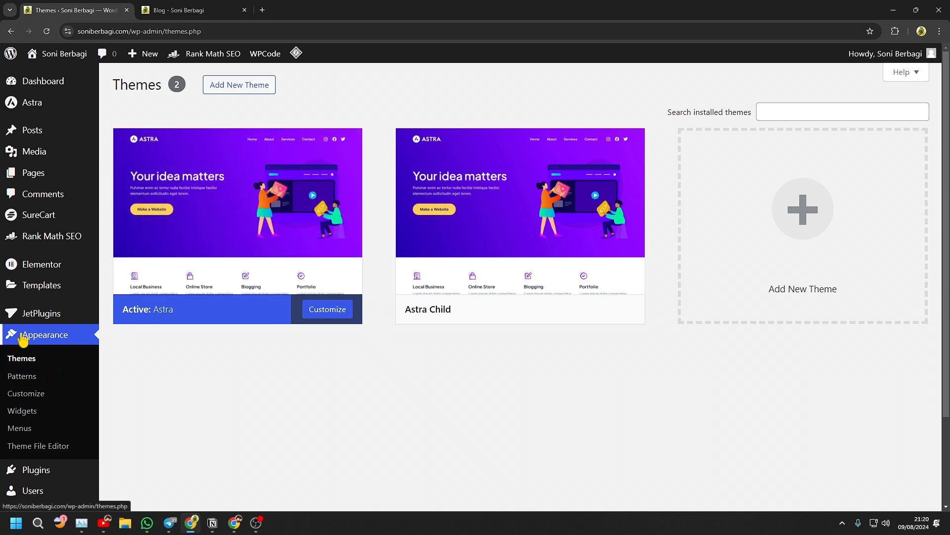
pyautogui.click(15, 396)
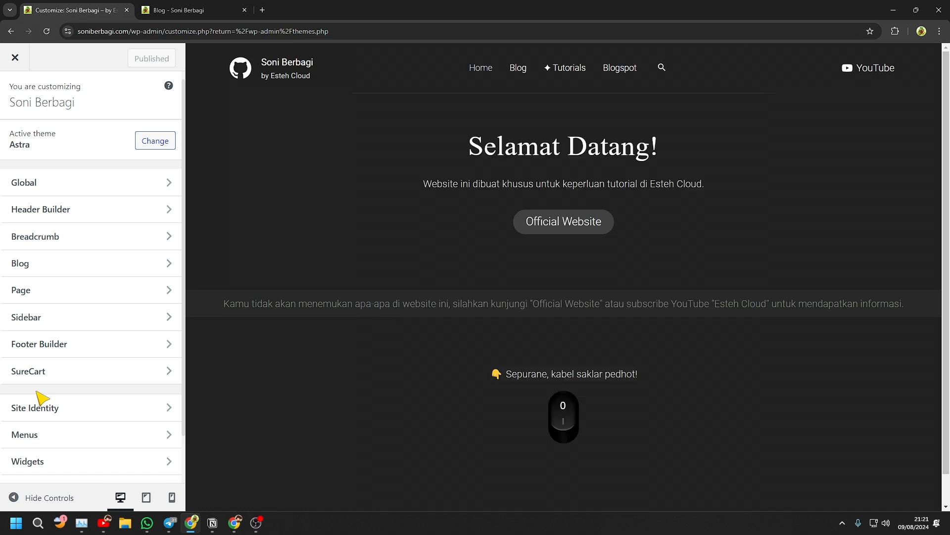
# Step: Set the default sidebar layout to the right sidebar, with the Blog page shown in the preview
pyautogui.click(44, 324)
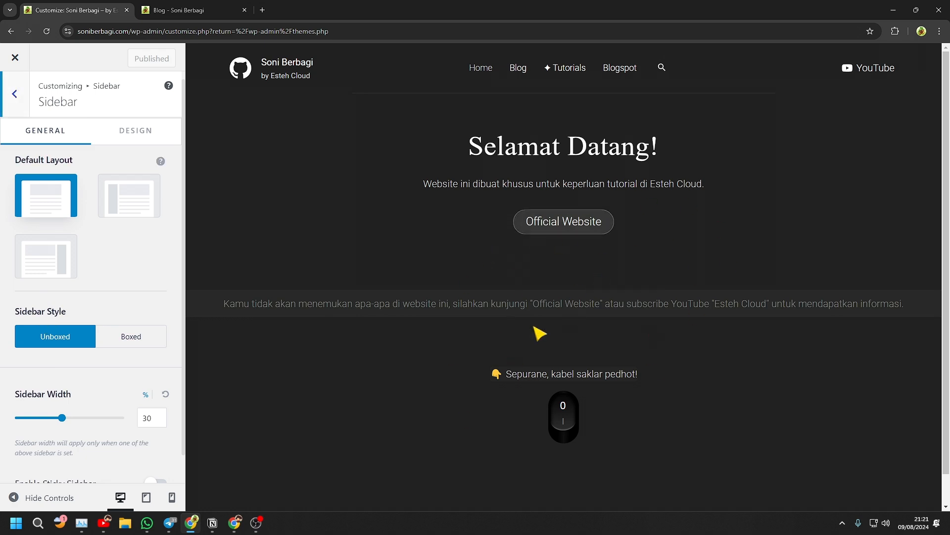
pyautogui.click(515, 66)
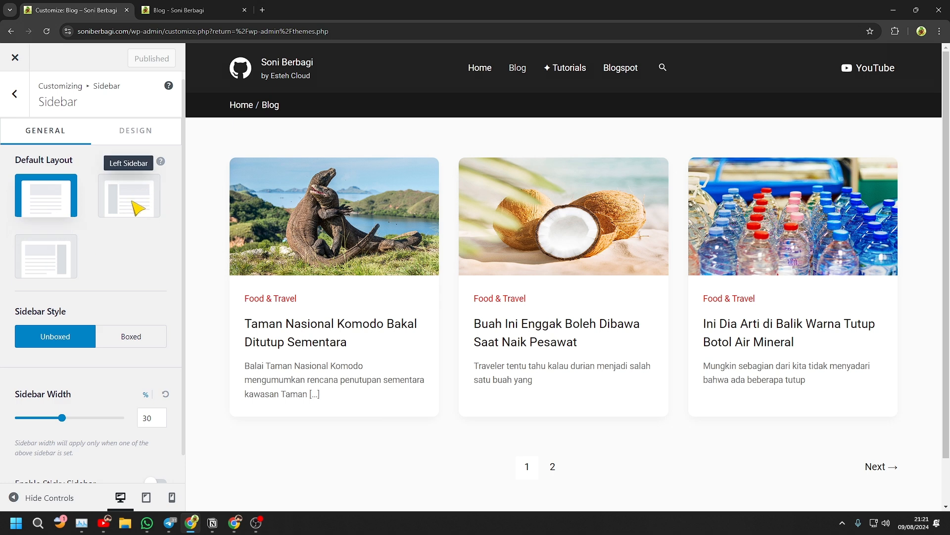
pyautogui.click(41, 269)
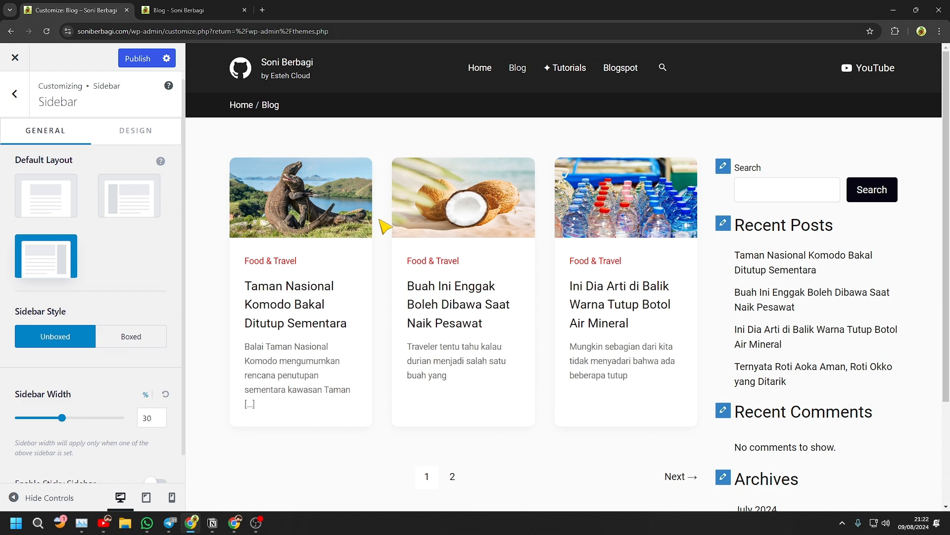
# Step: Set the number of columns in the Blog / Archive post grid to 2
pyautogui.click(15, 94)
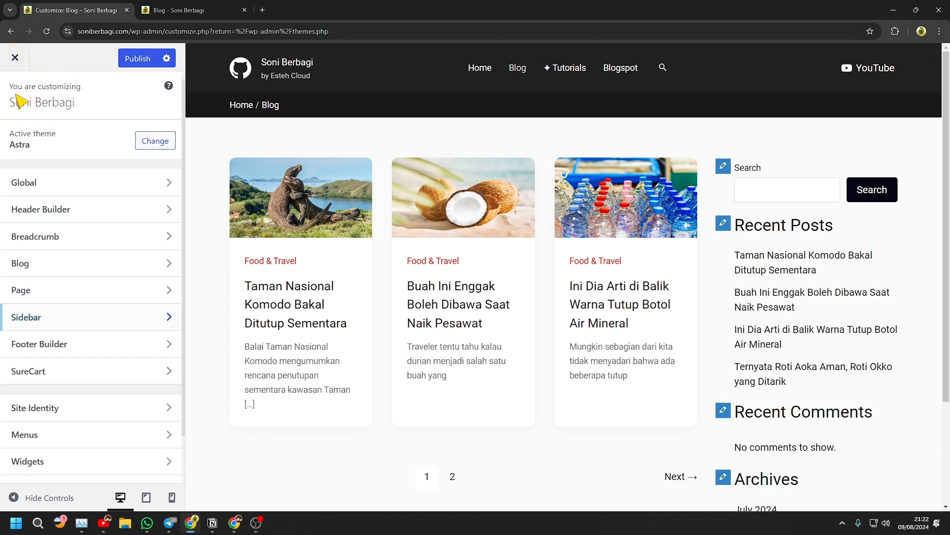
pyautogui.click(47, 269)
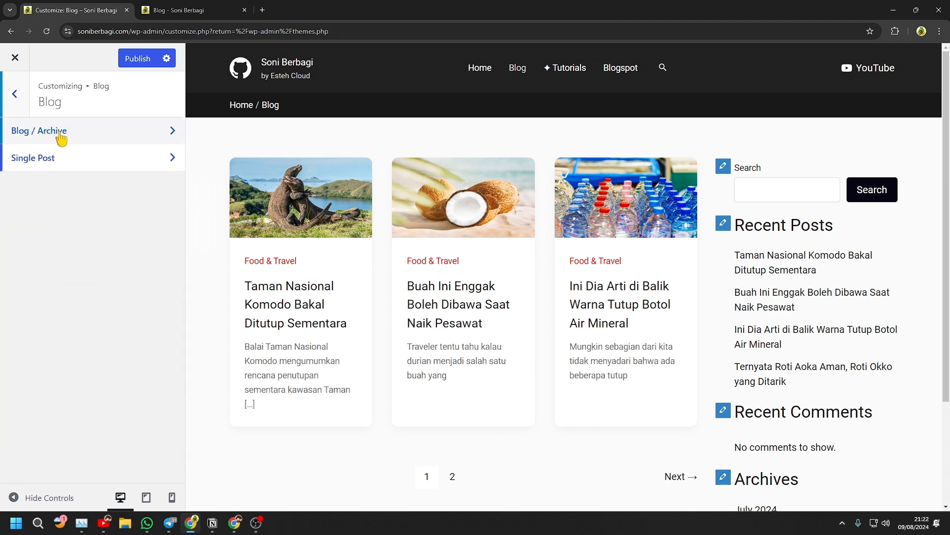
pyautogui.click(47, 134)
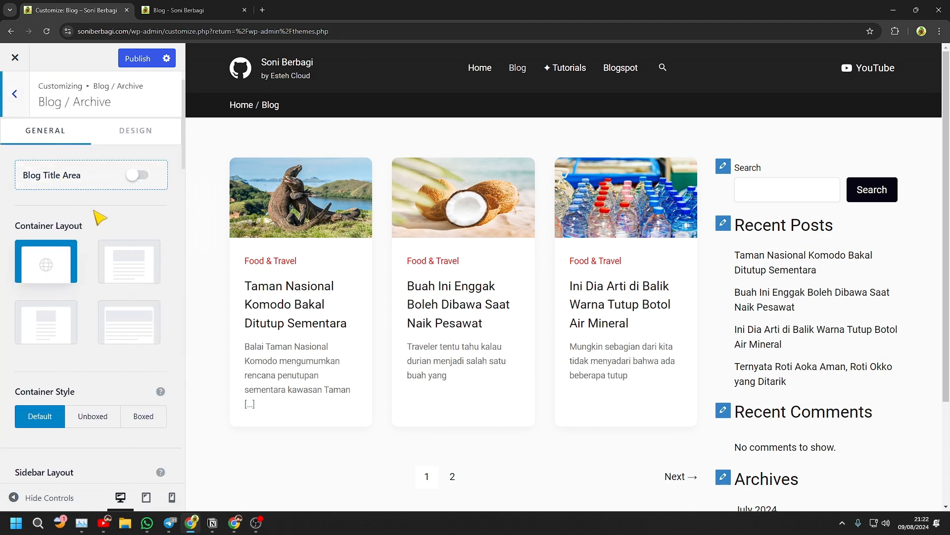
pyautogui.scroll(-6, 94, 213)
pyautogui.scroll(-6, 97, 215)
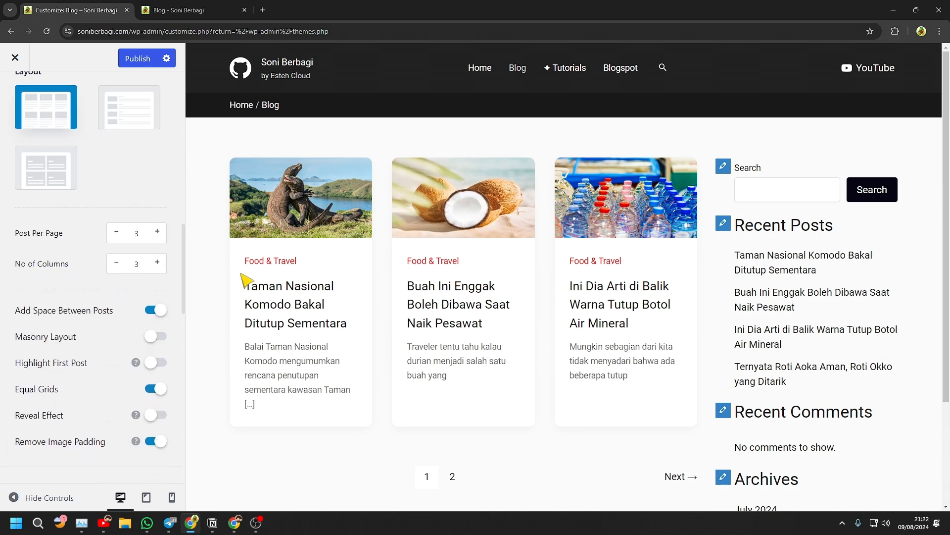
pyautogui.click(118, 264)
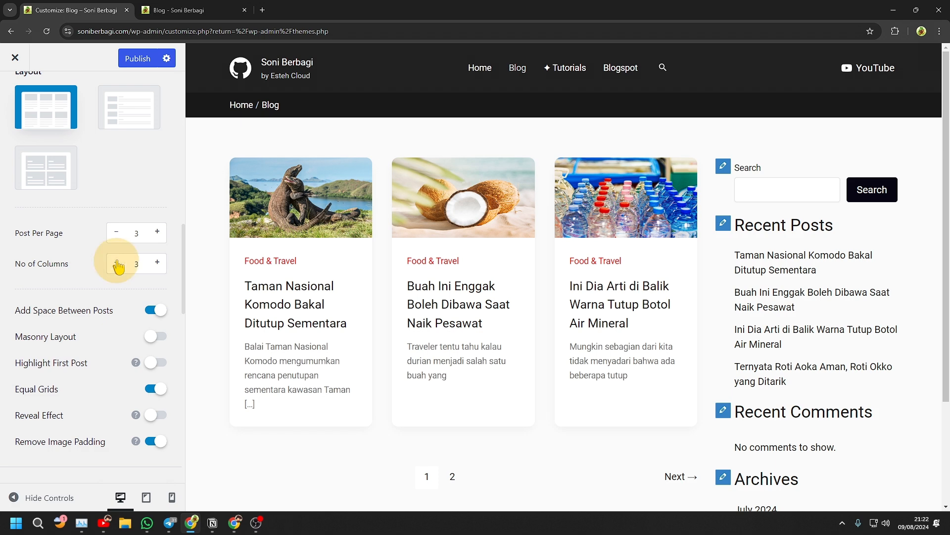
pyautogui.scroll(-3, 492, 272)
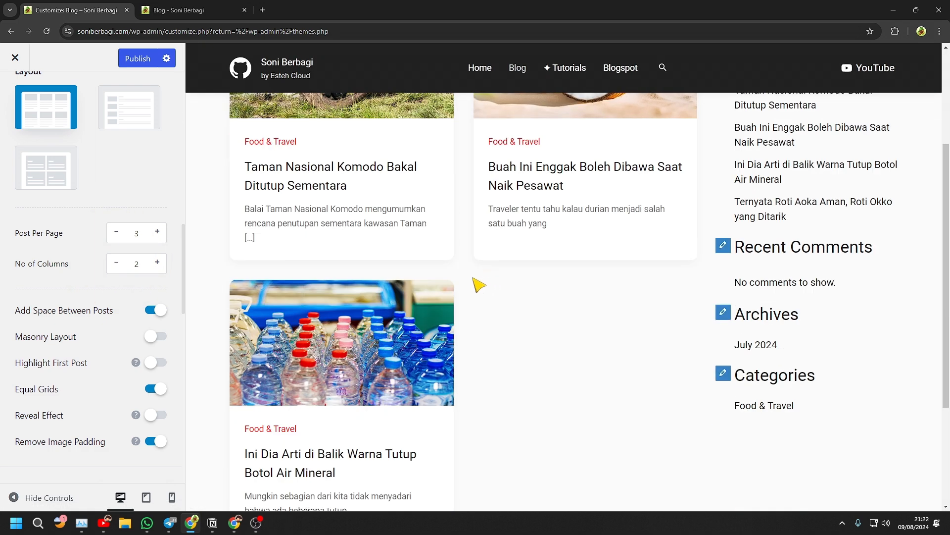
# Step: Set the blog archive's posts per page to 4 and return to the main customizer sections
pyautogui.click(158, 232)
pyautogui.scroll(-3, 505, 269)
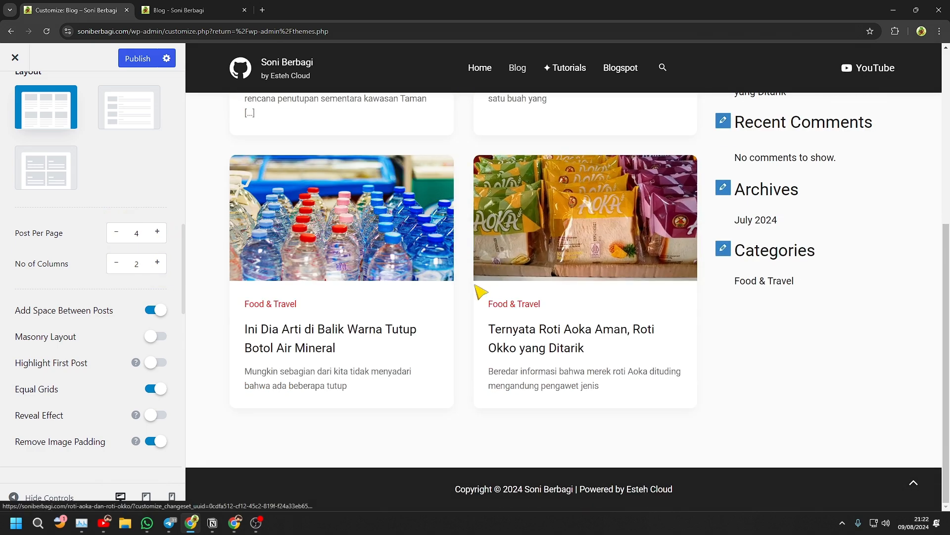
pyautogui.scroll(6, 475, 284)
pyautogui.scroll(10, 83, 223)
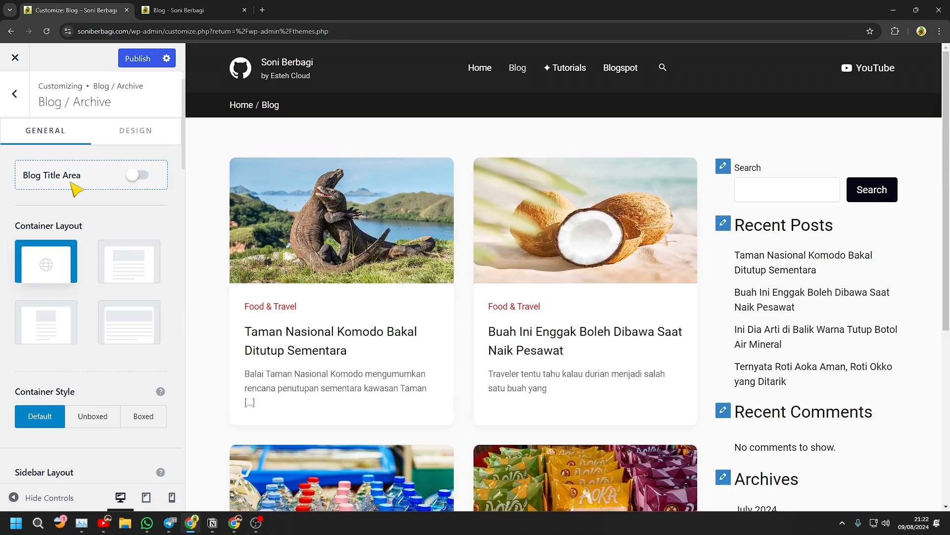
pyautogui.click(15, 99)
pyautogui.click(15, 99)
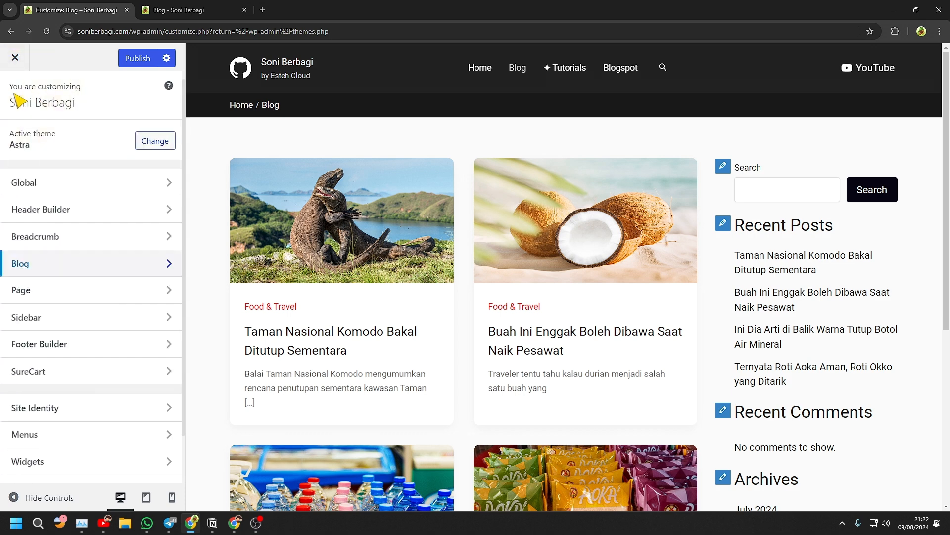
# Step: Open the Sidebar settings and examine how the sidebar moves with the posts in the Blog page preview
pyautogui.click(48, 314)
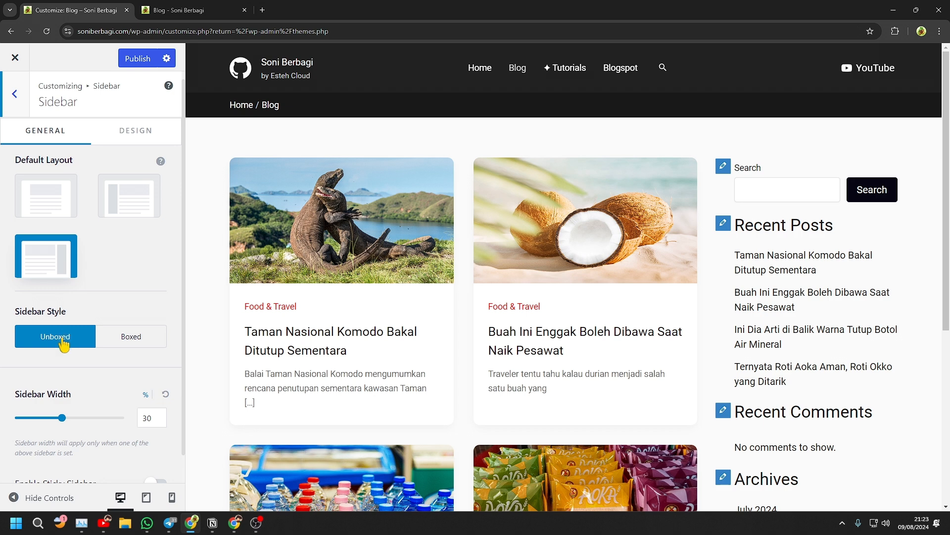
pyautogui.scroll(-1, 65, 341)
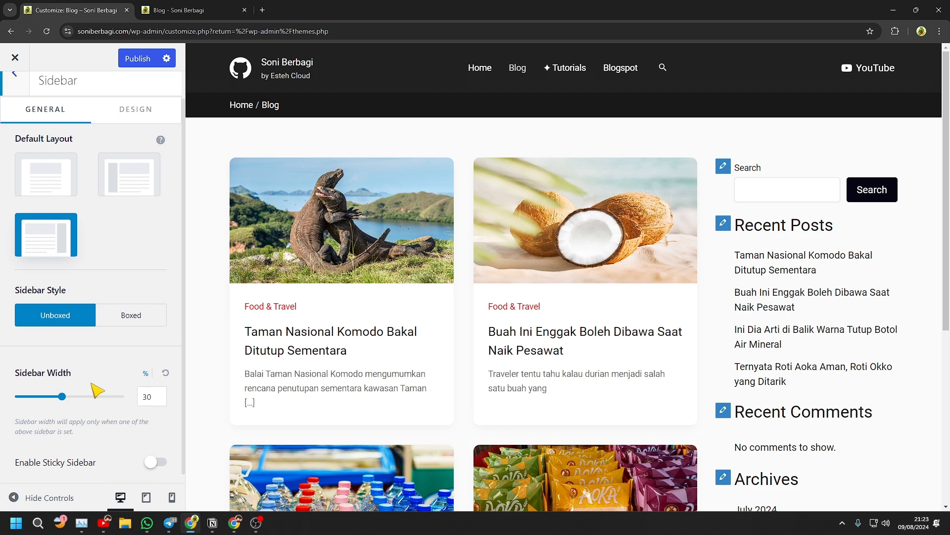
pyautogui.click(155, 403)
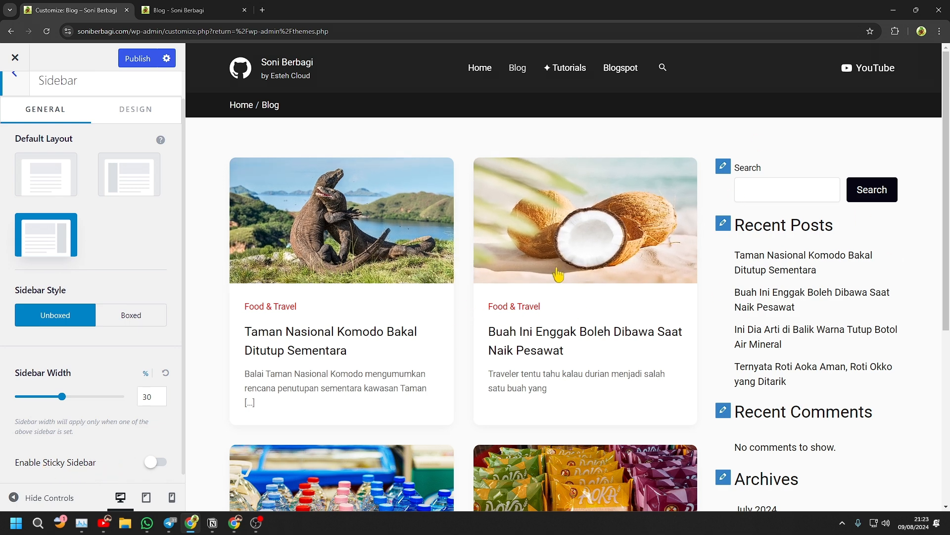
pyautogui.scroll(-6, 562, 277)
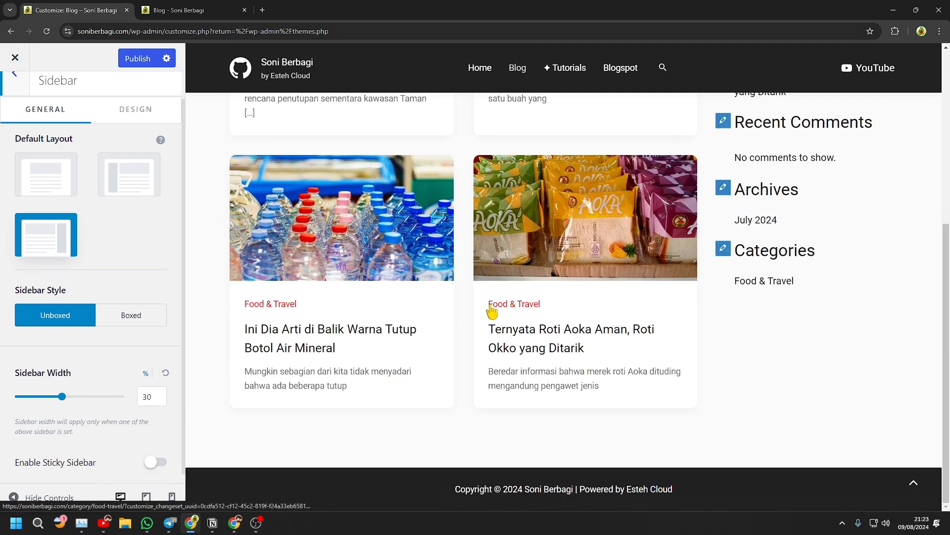
pyautogui.scroll(6, 544, 310)
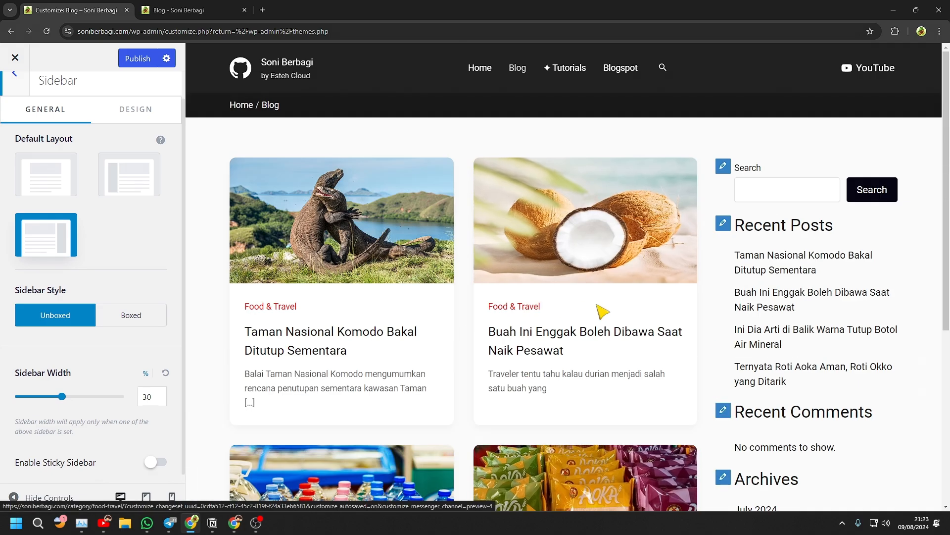
pyautogui.scroll(-6, 599, 312)
pyautogui.scroll(6, 570, 309)
pyautogui.scroll(-6, 515, 306)
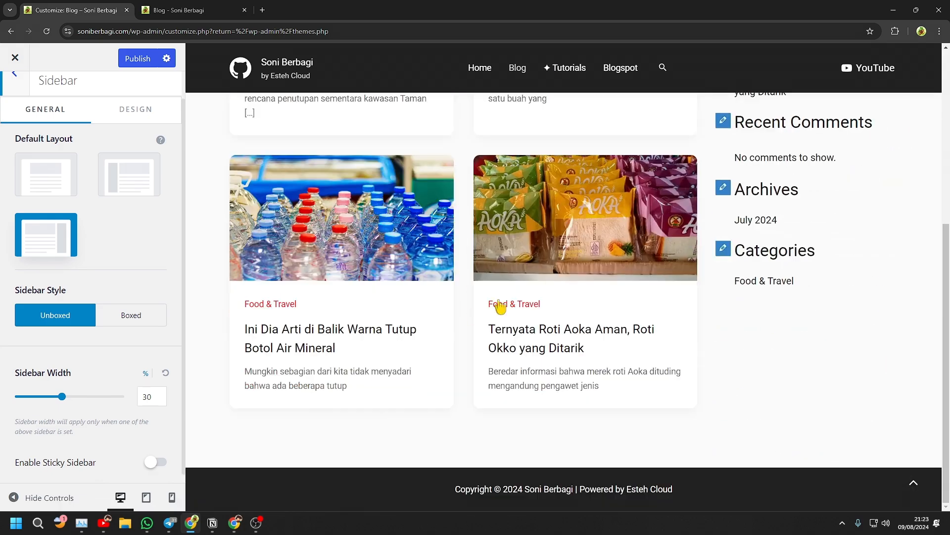
# Step: Try the sticky sidebar option by scrolling the Blog page preview, and turn the option off again
pyautogui.click(156, 463)
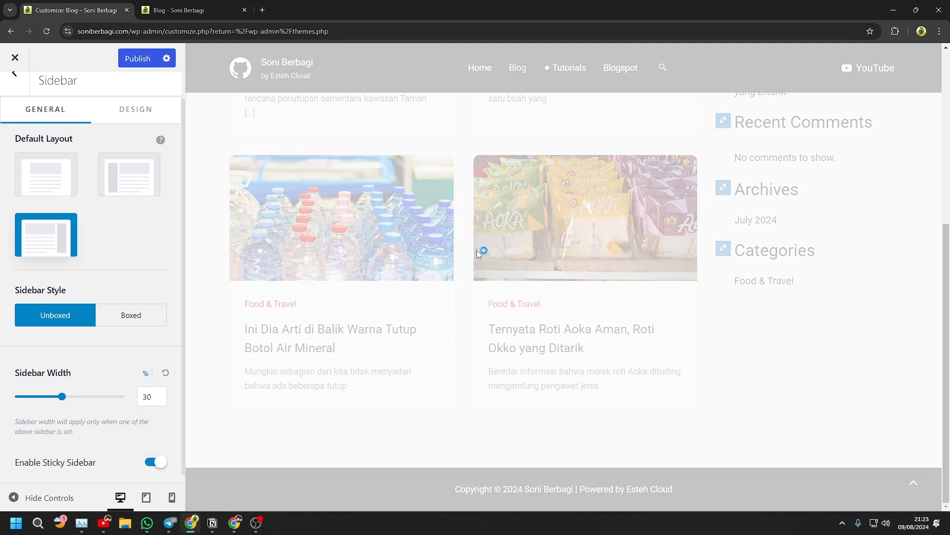
pyautogui.scroll(5, 497, 250)
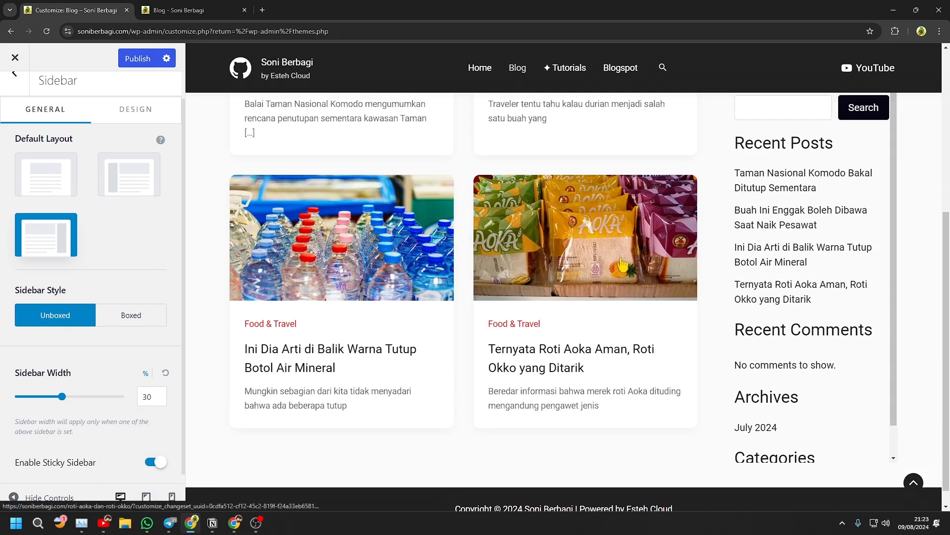
pyautogui.scroll(-5, 652, 270)
pyautogui.scroll(5, 753, 276)
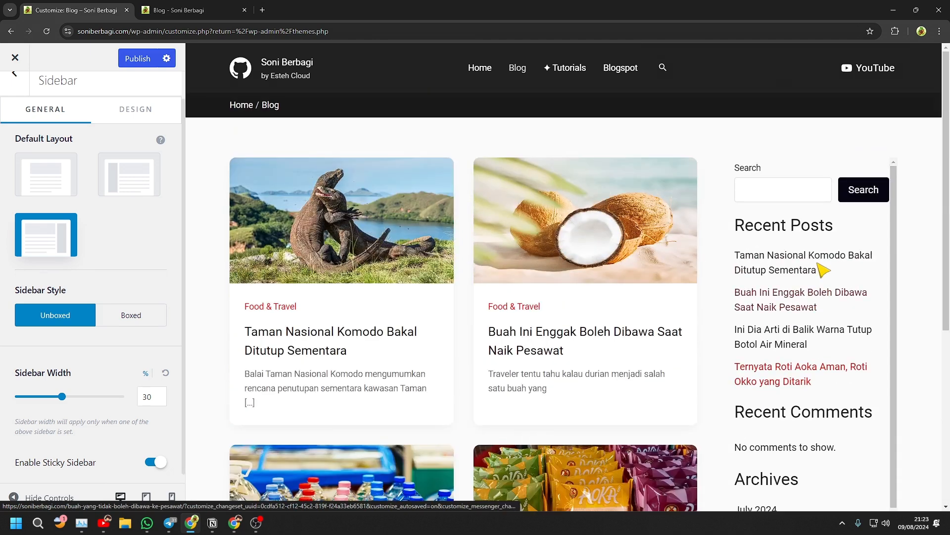
pyautogui.scroll(-1, 824, 266)
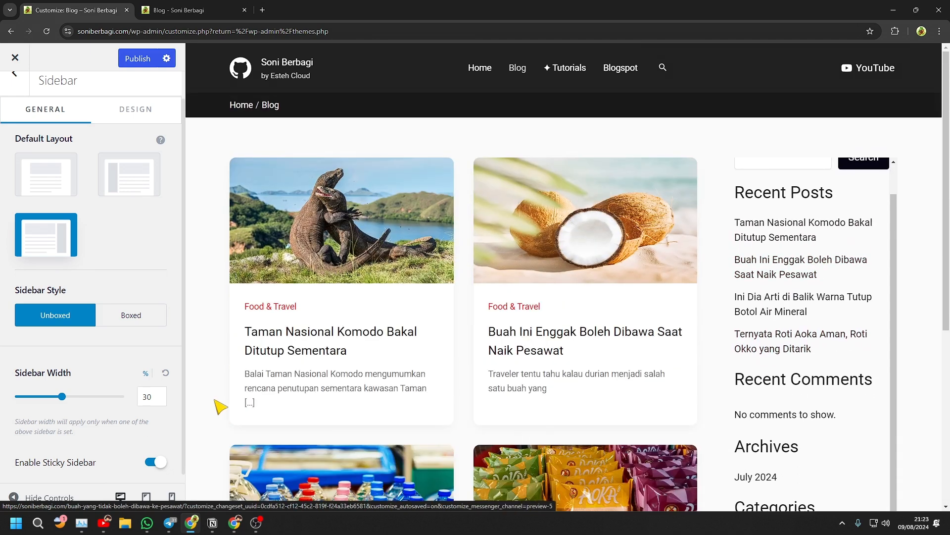
pyautogui.click(148, 460)
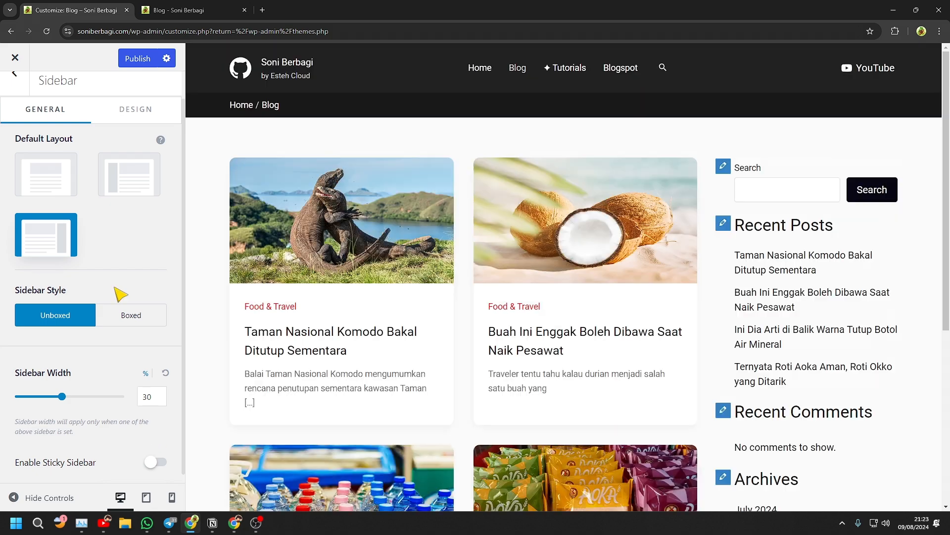
# Step: Set the title font size in the sidebar's design settings to 24 px
pyautogui.click(125, 112)
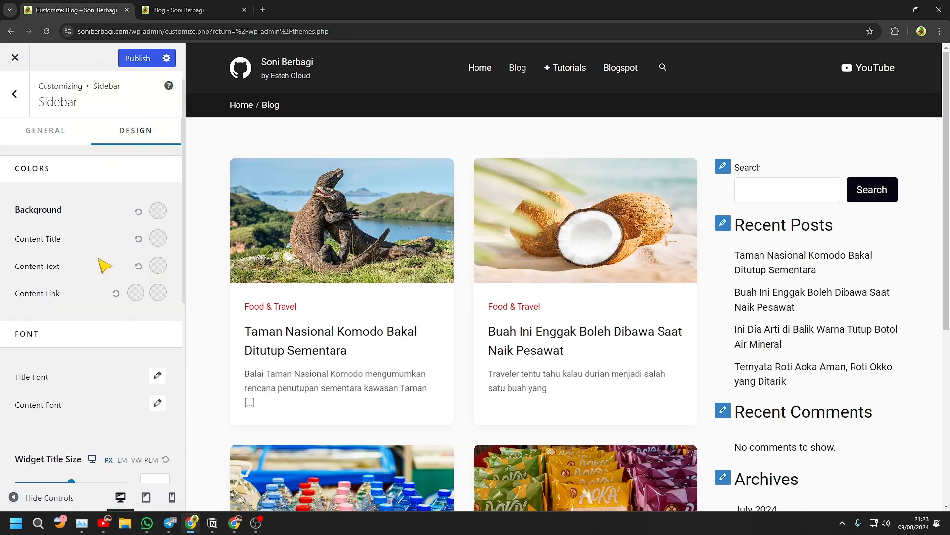
pyautogui.scroll(-3, 74, 293)
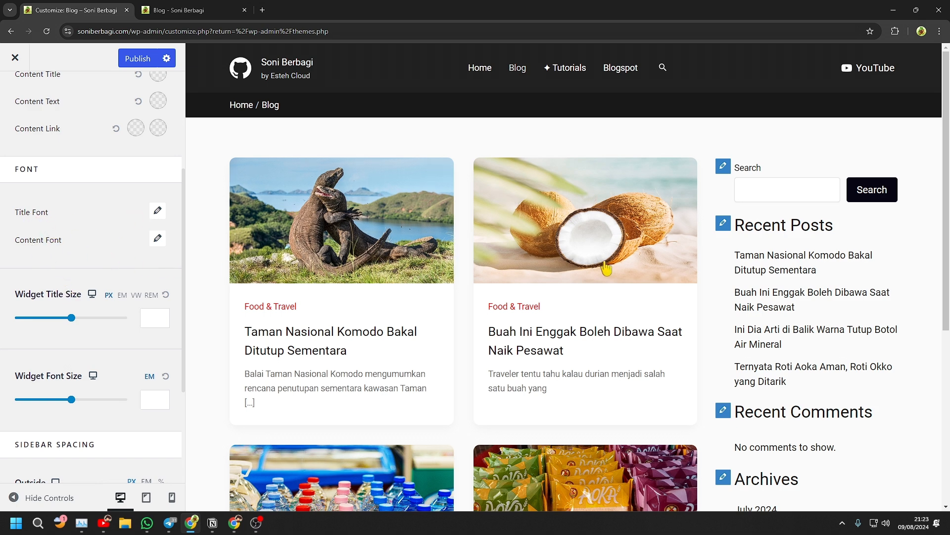
pyautogui.click(158, 214)
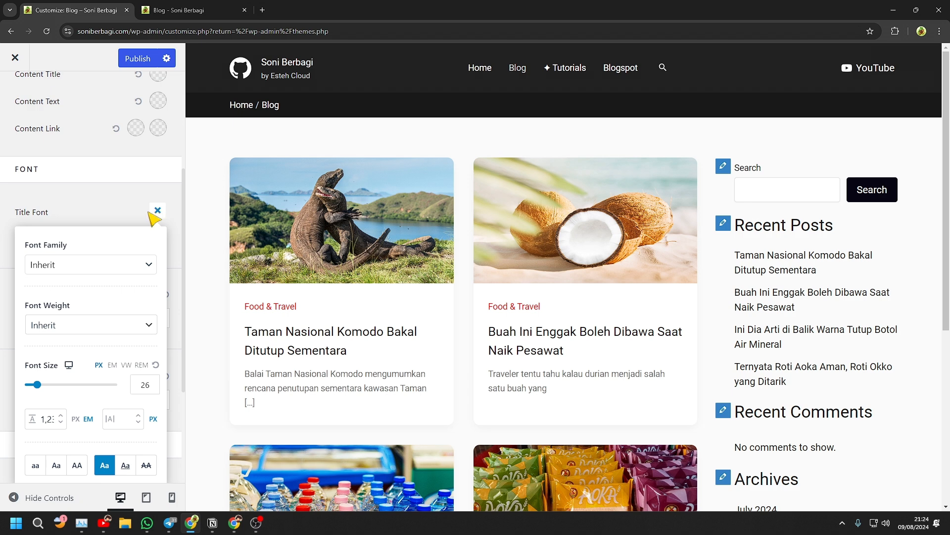
pyautogui.moveTo(145, 386); pyautogui.dragTo(154, 385)
pyautogui.write('4')
pyautogui.click(158, 211)
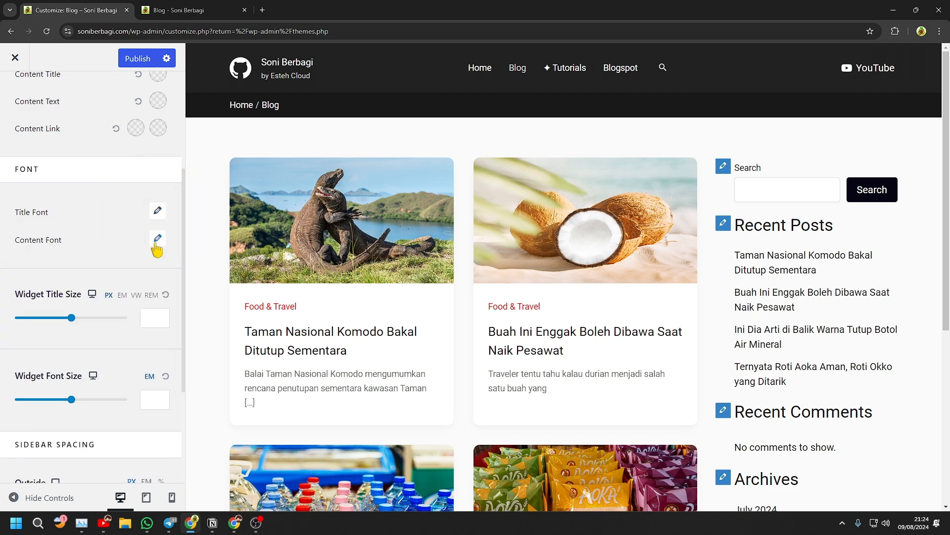
# Step: Set the sidebar's content font size to 14 px
pyautogui.click(157, 242)
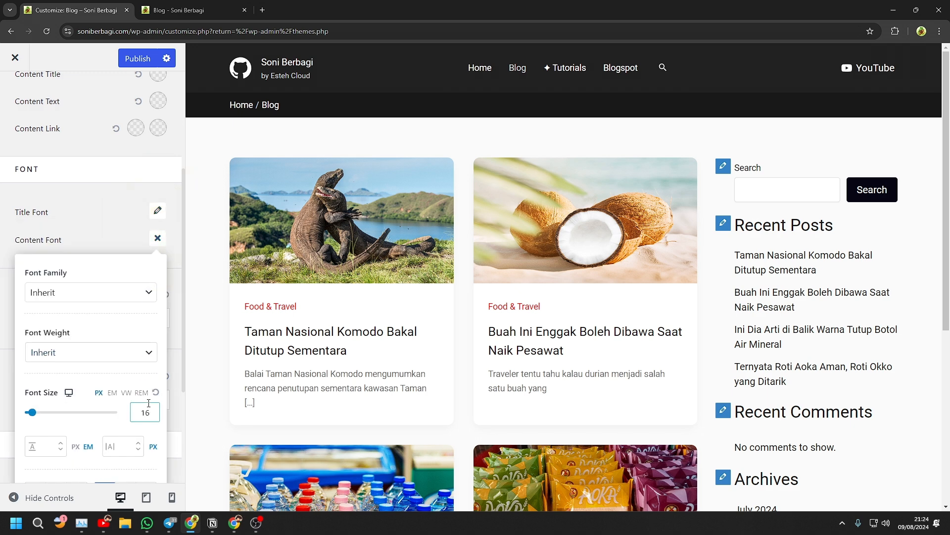
pyautogui.moveTo(146, 415); pyautogui.dragTo(156, 414)
pyautogui.write('4')
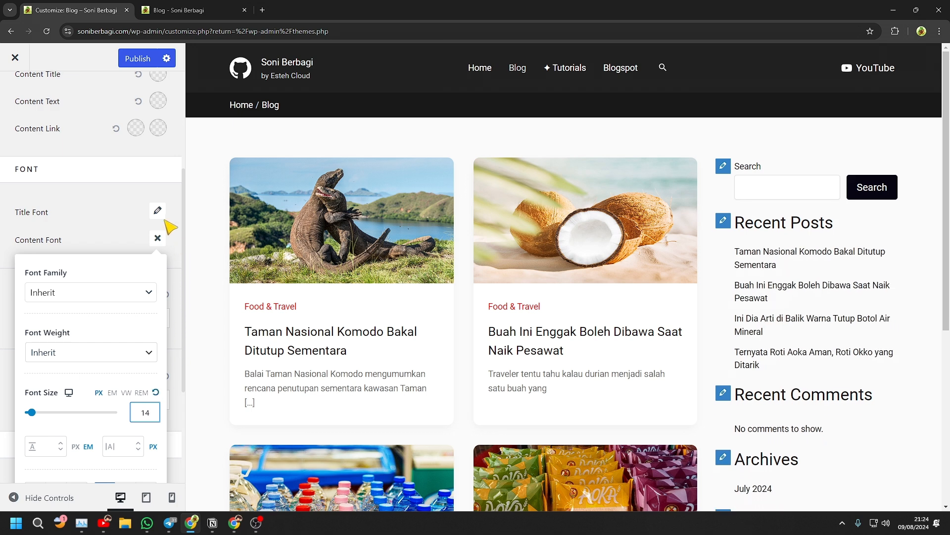
# Step: Review the title font settings and the widget size and spacing options in the sidebar's design settings
pyautogui.click(157, 210)
pyautogui.moveTo(146, 384); pyautogui.dragTo(151, 385)
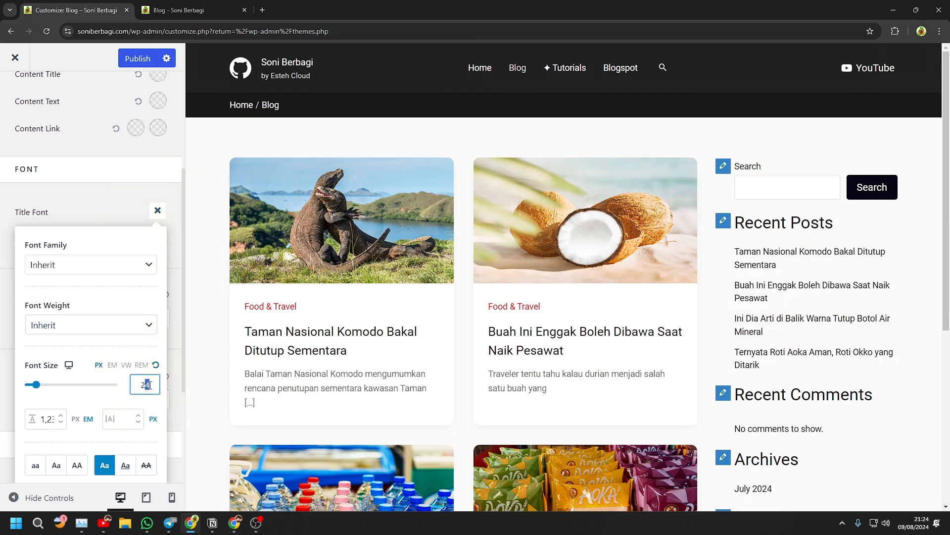
pyautogui.click(157, 210)
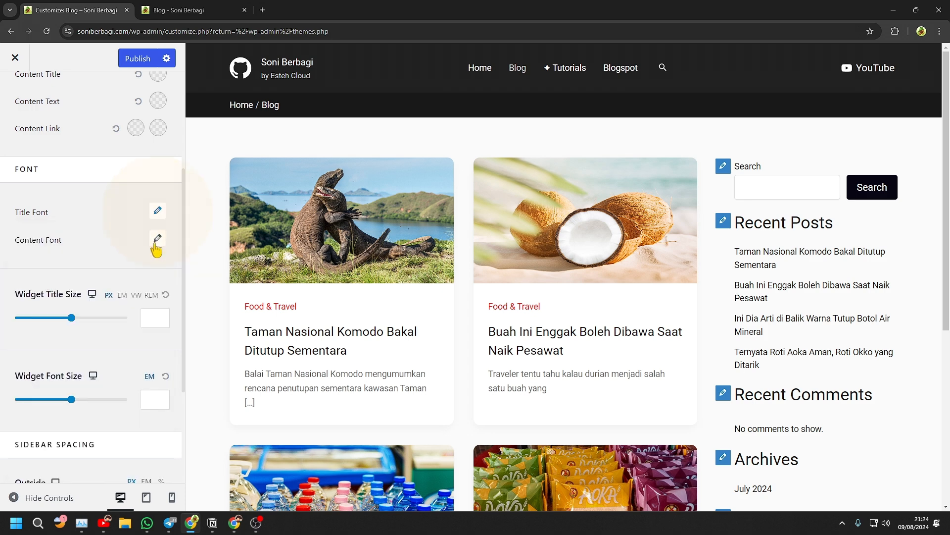
pyautogui.scroll(1, 106, 314)
pyautogui.scroll(-3, 108, 318)
pyautogui.scroll(-1, 108, 318)
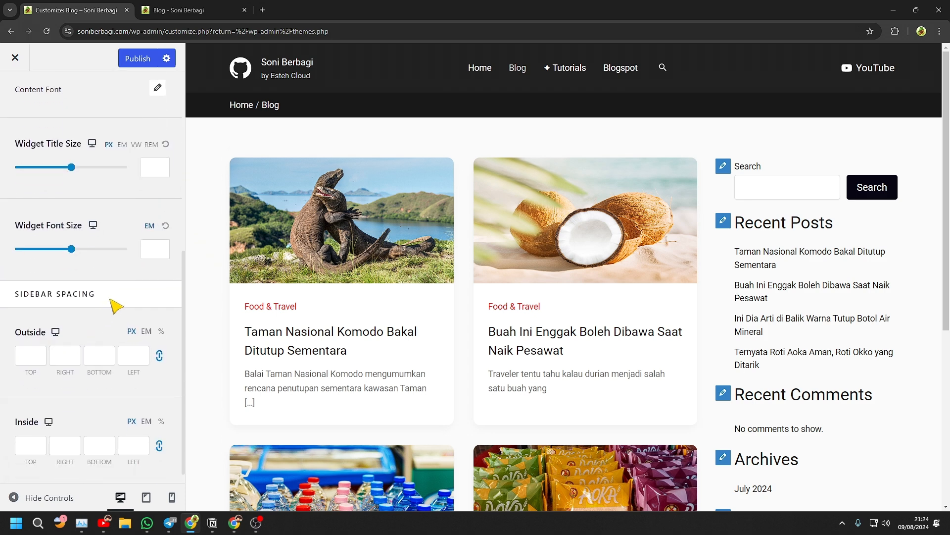
# Step: Leave the Sidebar settings, open the customizer's Additional CSS section and dismiss its help text to reach the empty code editor
pyautogui.scroll(10, 110, 282)
pyautogui.click(13, 95)
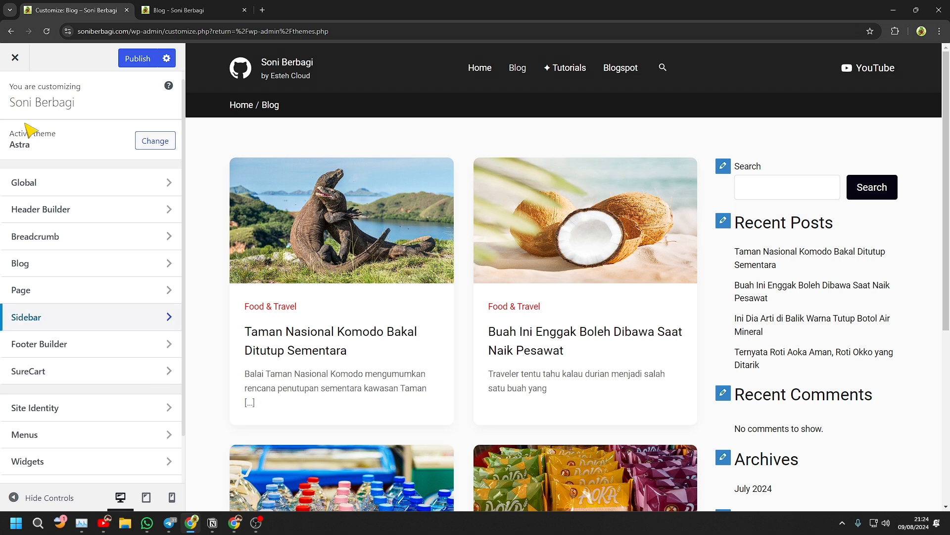
pyautogui.scroll(-1, 37, 346)
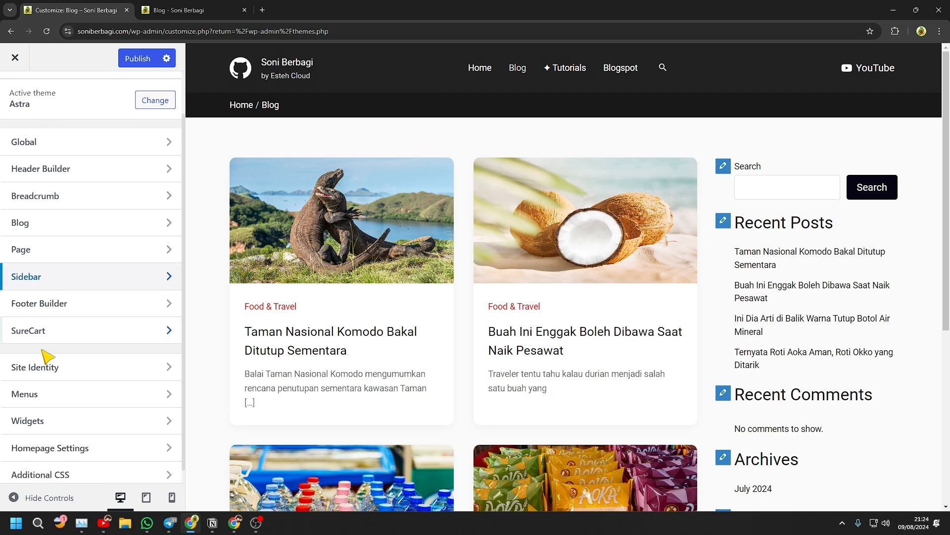
pyautogui.click(48, 470)
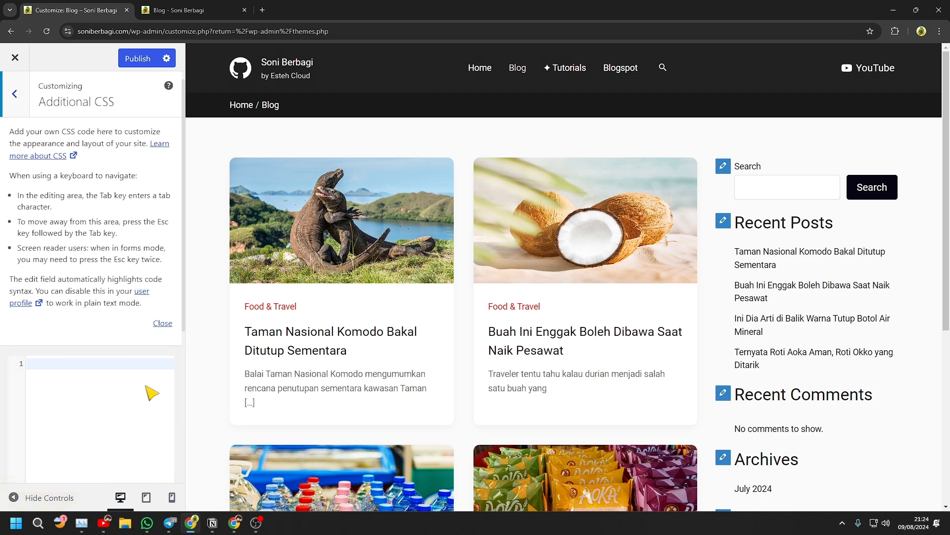
pyautogui.click(161, 325)
pyautogui.click(93, 158)
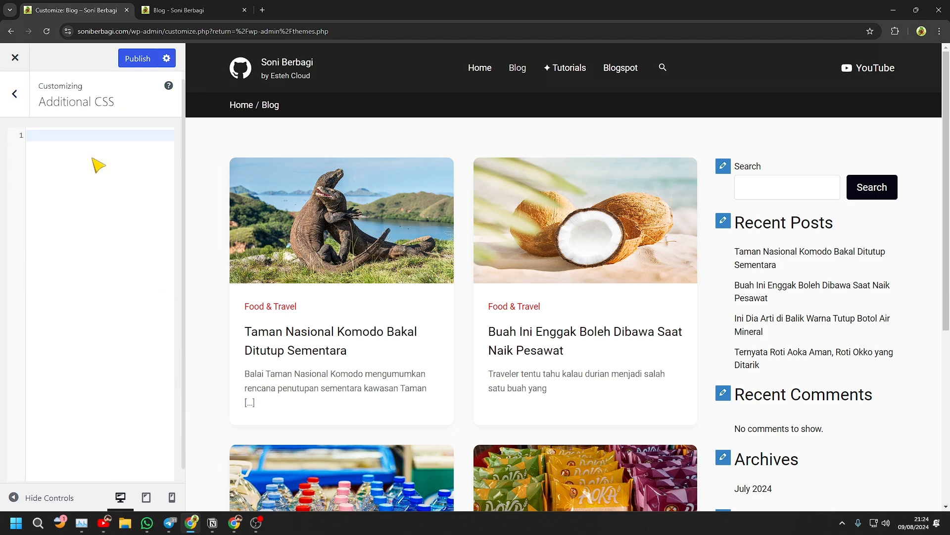
# Step: Open estehcloud.com in a new browser tab and go to the blog article "23. CSS Custom Sidebar Bawaan untuk Astra Theme"
pyautogui.click(263, 10)
pyautogui.write('estehcloud.com')
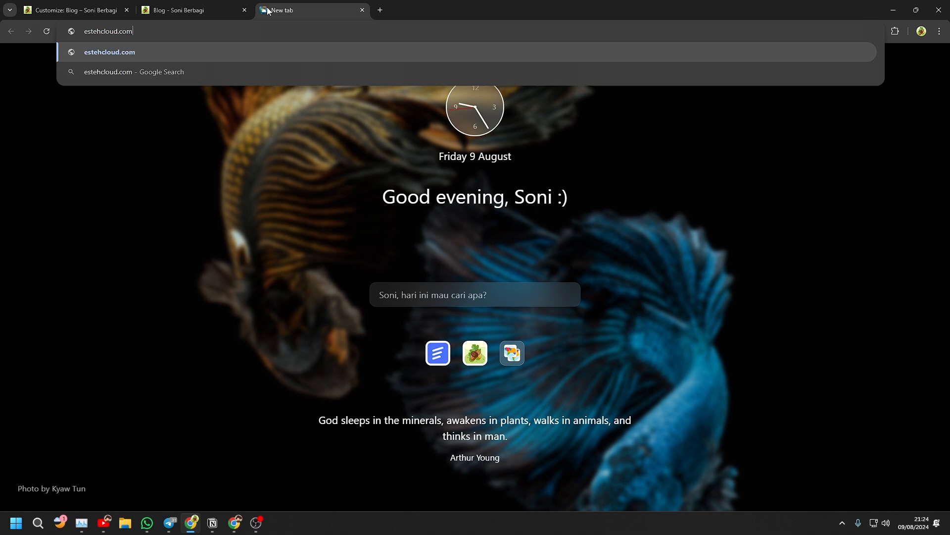
pyautogui.press('Return')
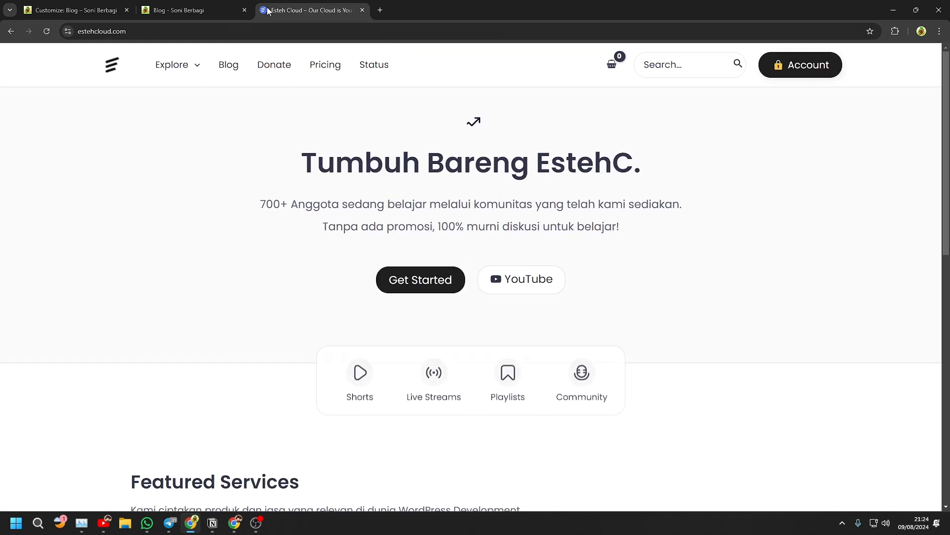
pyautogui.click(230, 67)
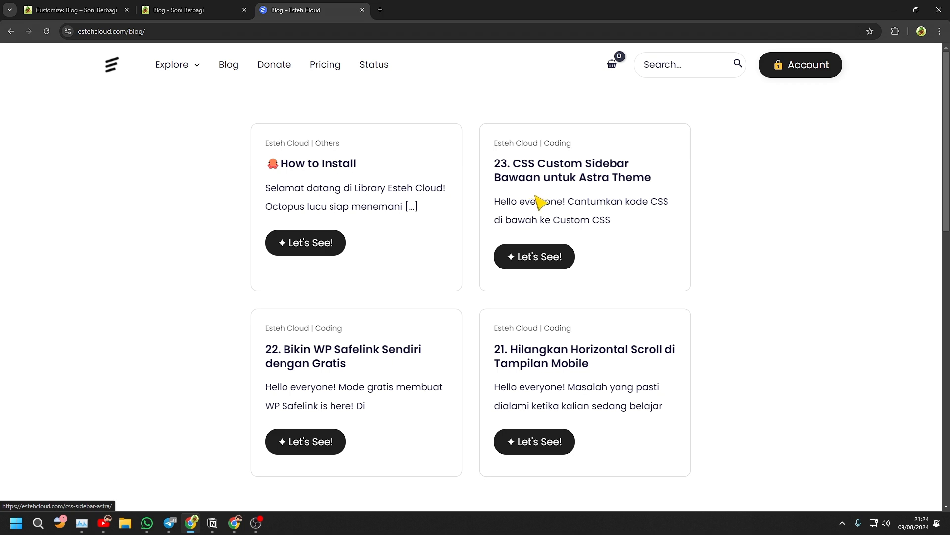
pyautogui.click(541, 252)
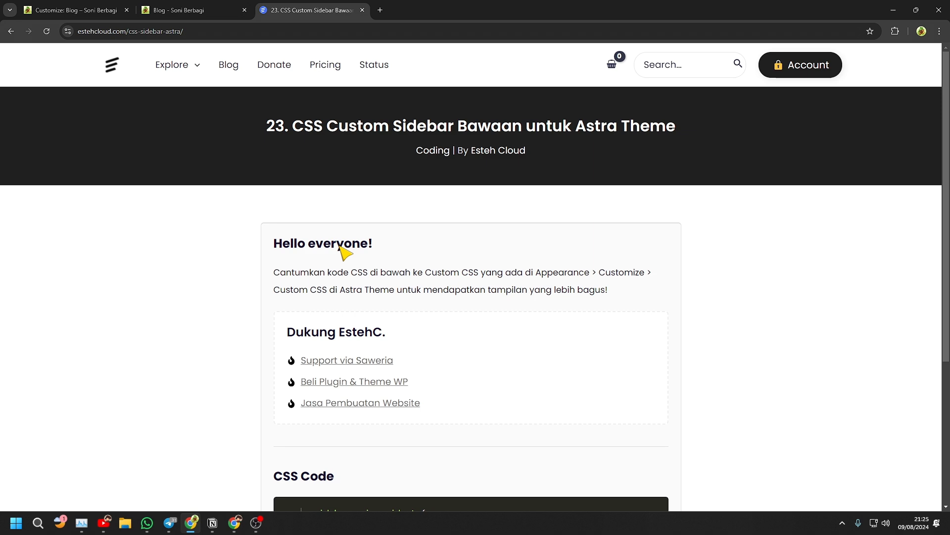
# Step: Copy the article's .sidebar-main .widget CSS code and paste it into the customizer's Additional CSS editor
pyautogui.scroll(-3, 345, 253)
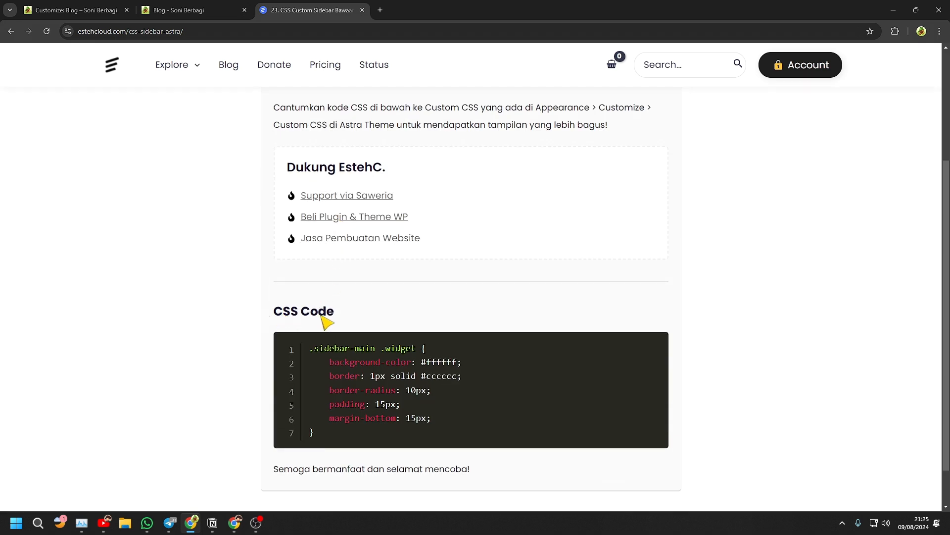
pyautogui.click(651, 347)
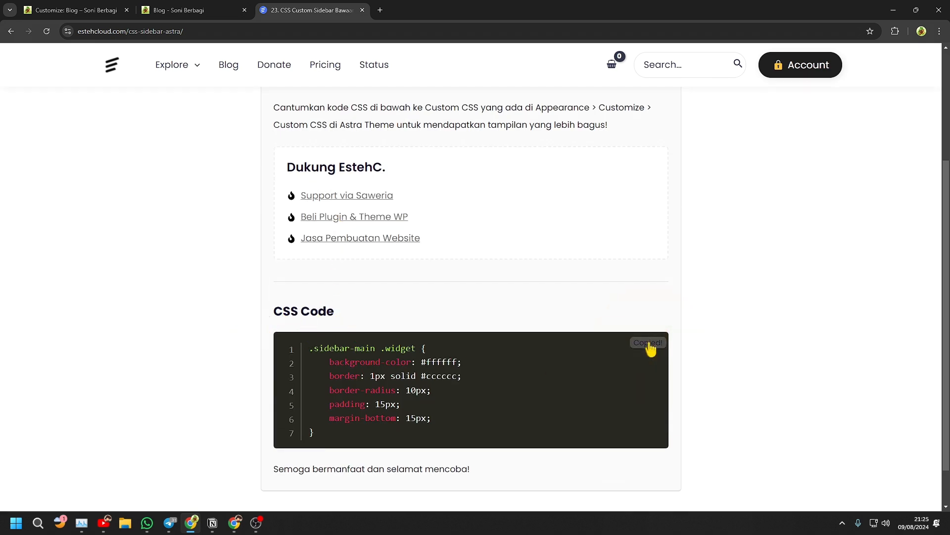
pyautogui.click(75, 10)
pyautogui.rightClick(52, 144)
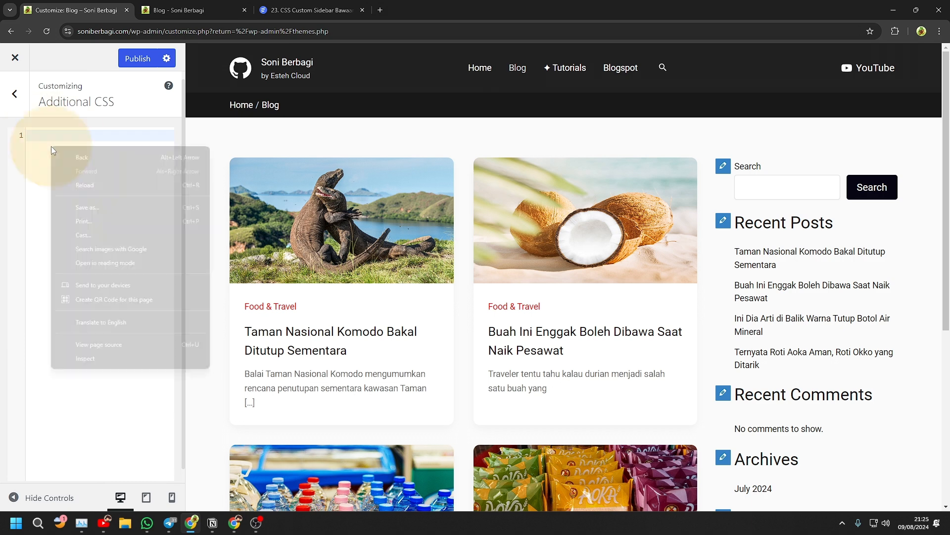
pyautogui.rightClick(37, 138)
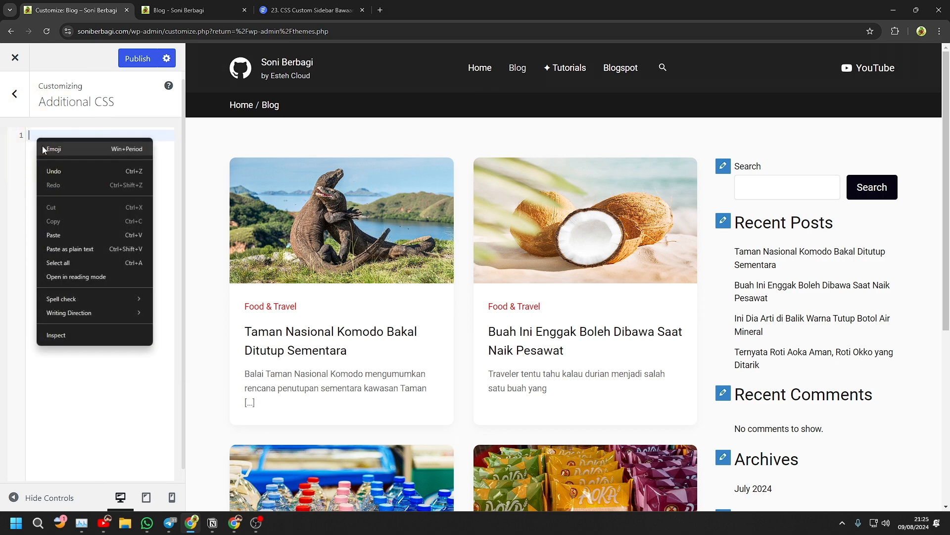
pyautogui.click(56, 233)
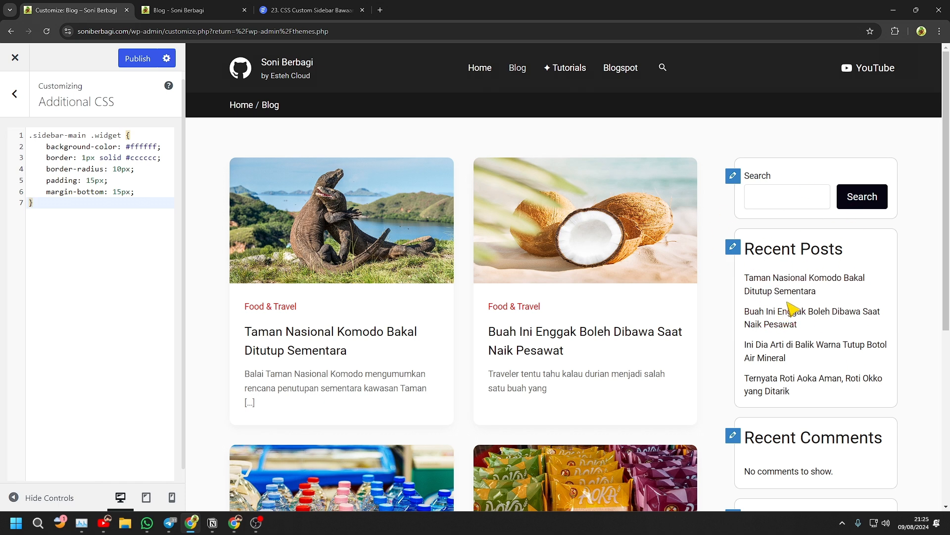
# Step: Delete the pasted CSS and paste it in again to compare the sidebar's look in the preview without and with the rule
pyautogui.moveTo(53, 207); pyautogui.dragTo(1, 124)
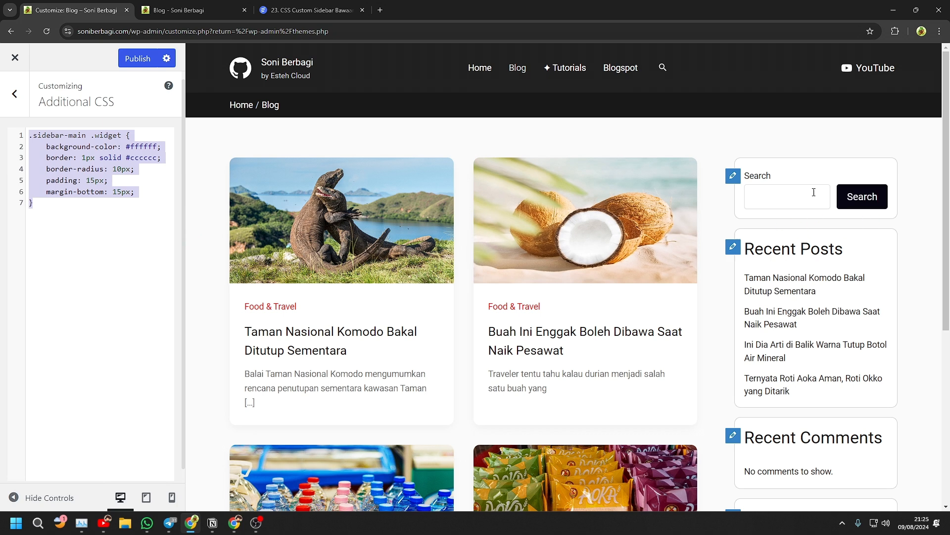
pyautogui.press('BackSpace')
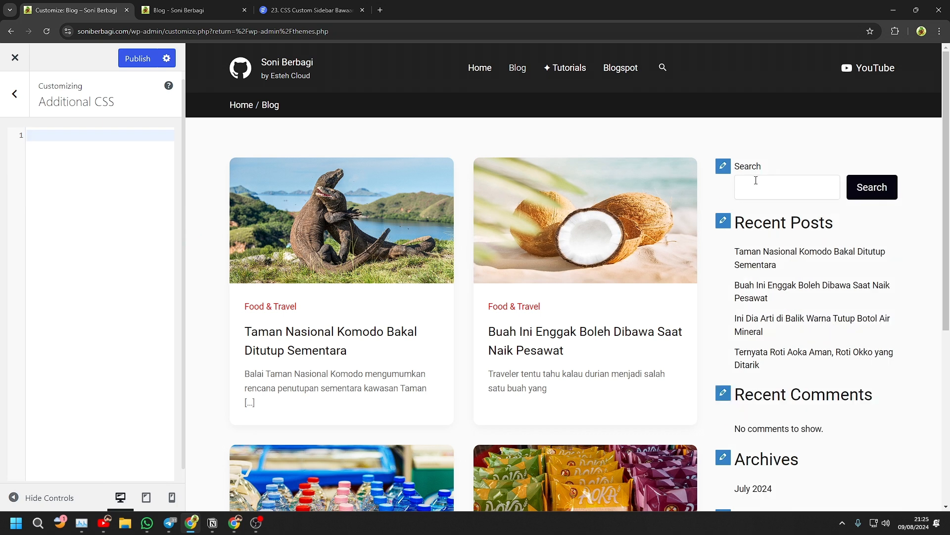
pyautogui.click(34, 139)
pyautogui.rightClick(33, 139)
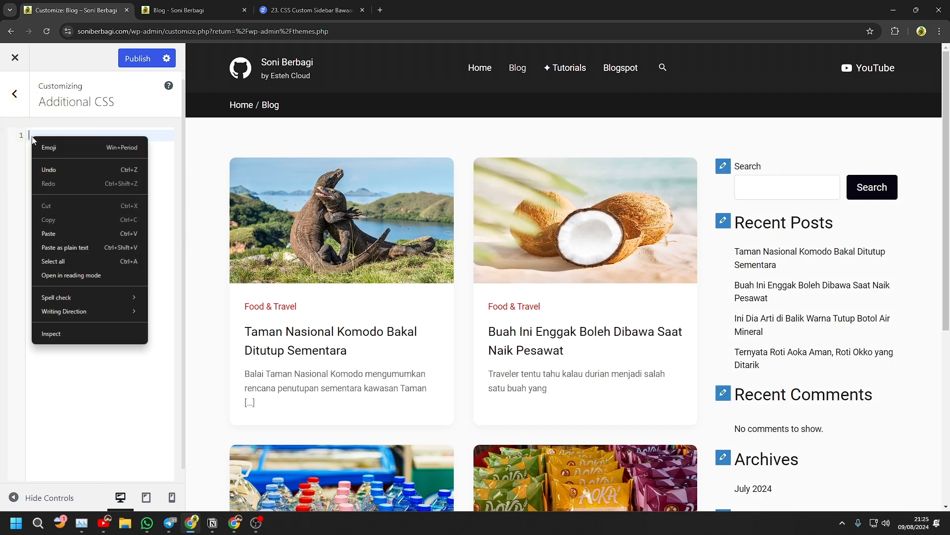
pyautogui.click(53, 232)
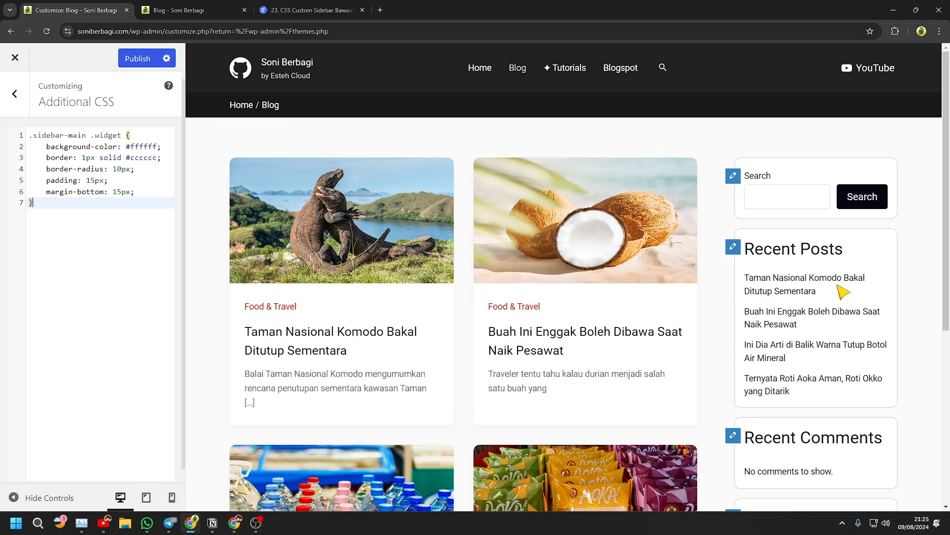
pyautogui.scroll(-6, 635, 282)
pyautogui.scroll(6, 632, 295)
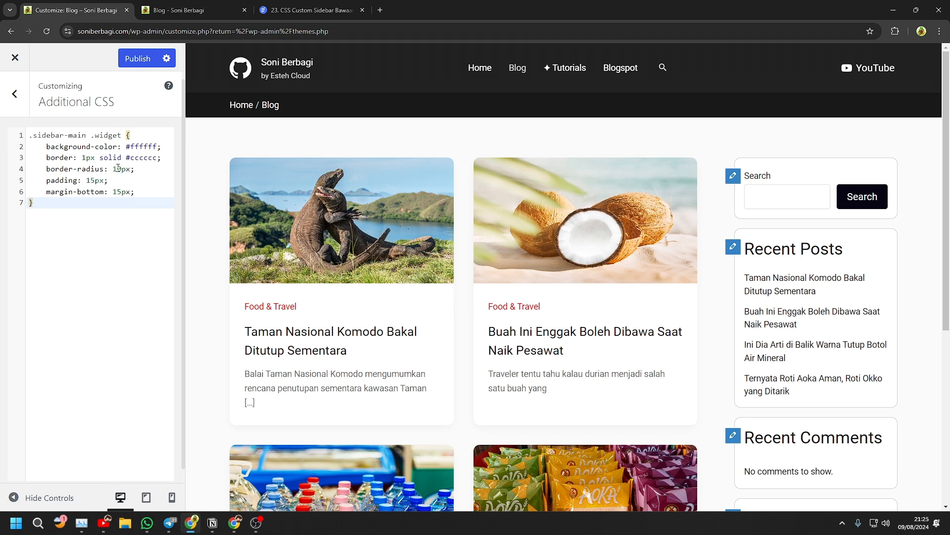
# Step: Publish the customizer changes with the widget CSS's border radius at 10px and border colour at #cccccc
pyautogui.moveTo(118, 168); pyautogui.dragTo(114, 169)
pyautogui.press('BackSpace')
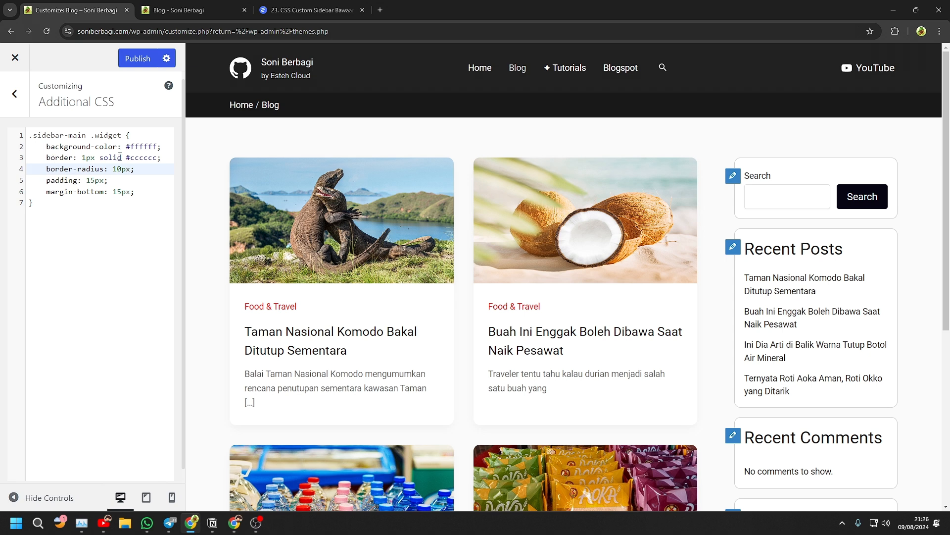
pyautogui.moveTo(133, 156); pyautogui.dragTo(160, 158)
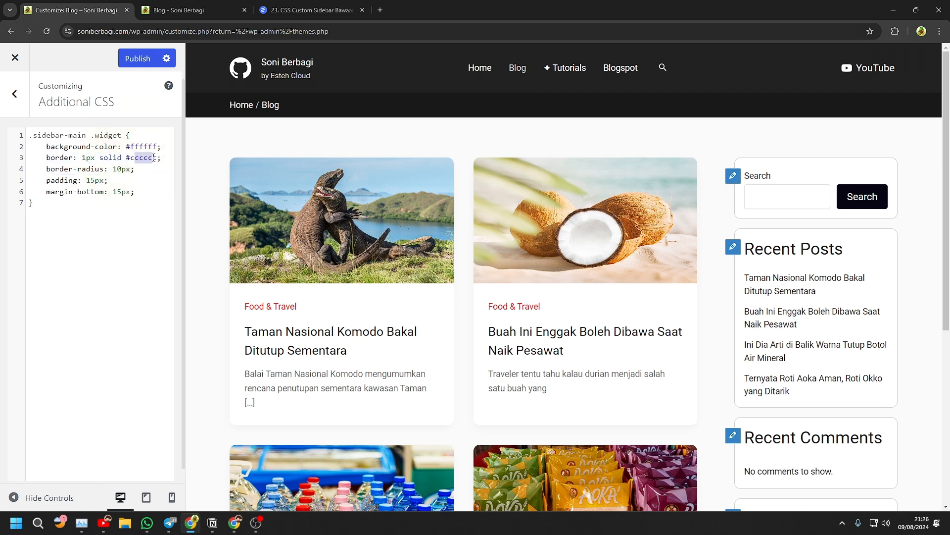
pyautogui.click(148, 168)
pyautogui.click(137, 59)
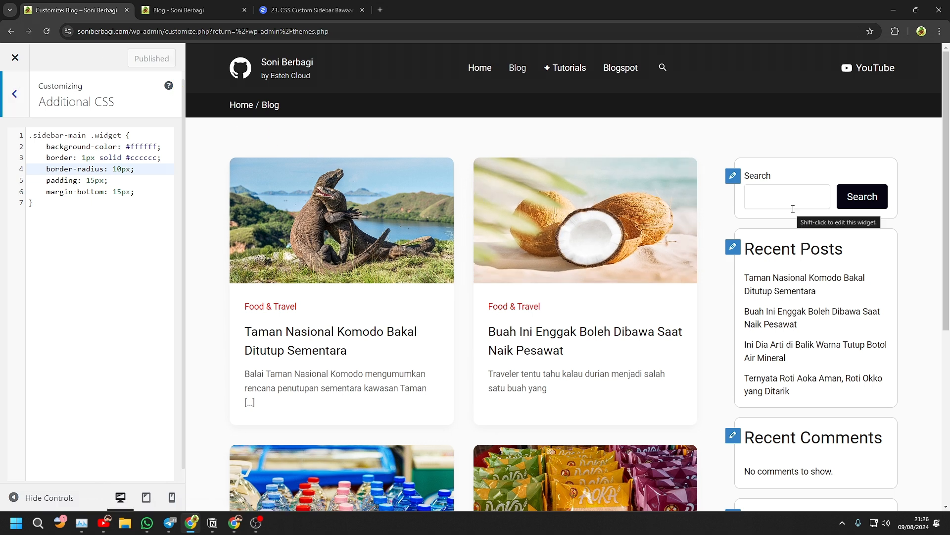
# Step: Open the Main Sidebar widgets from the Search widget in the preview and remove the search block
pyautogui.click(733, 175)
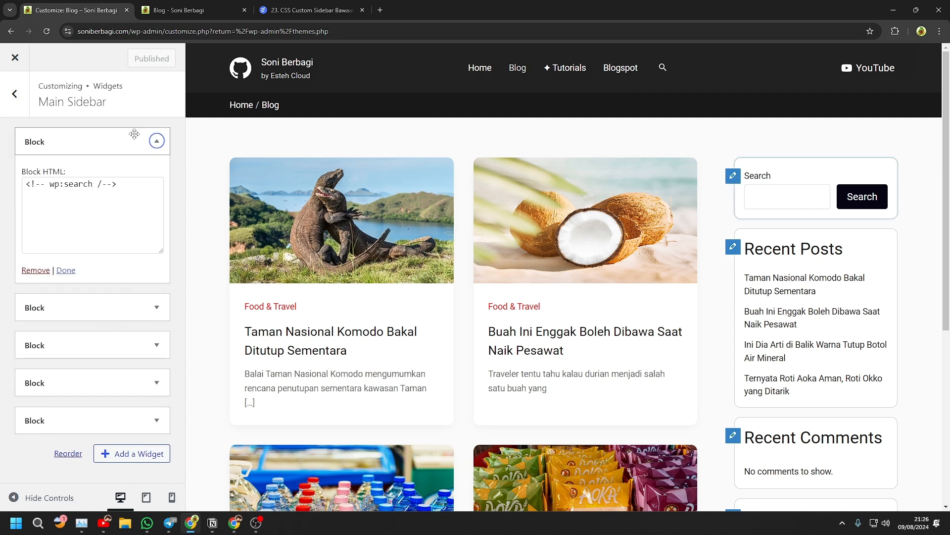
pyautogui.click(156, 140)
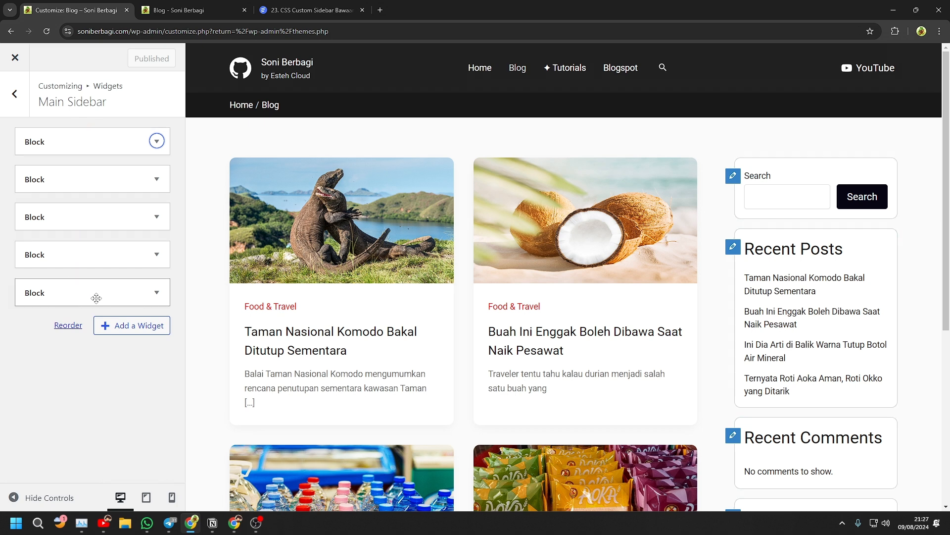
pyautogui.click(156, 142)
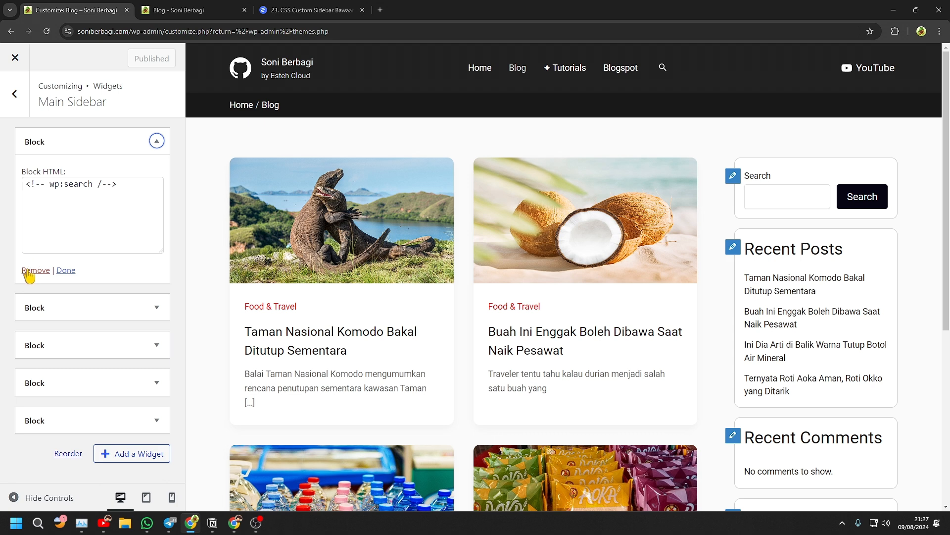
pyautogui.click(29, 270)
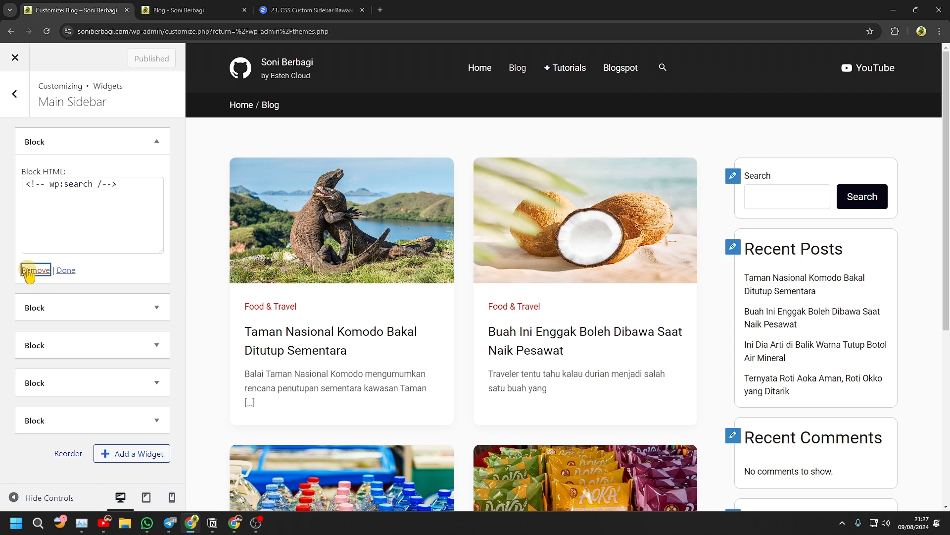
# Step: Remove the Recent Posts, Recent Comments, Archives and Categories blocks from the Main Sidebar
pyautogui.click(156, 141)
pyautogui.click(36, 270)
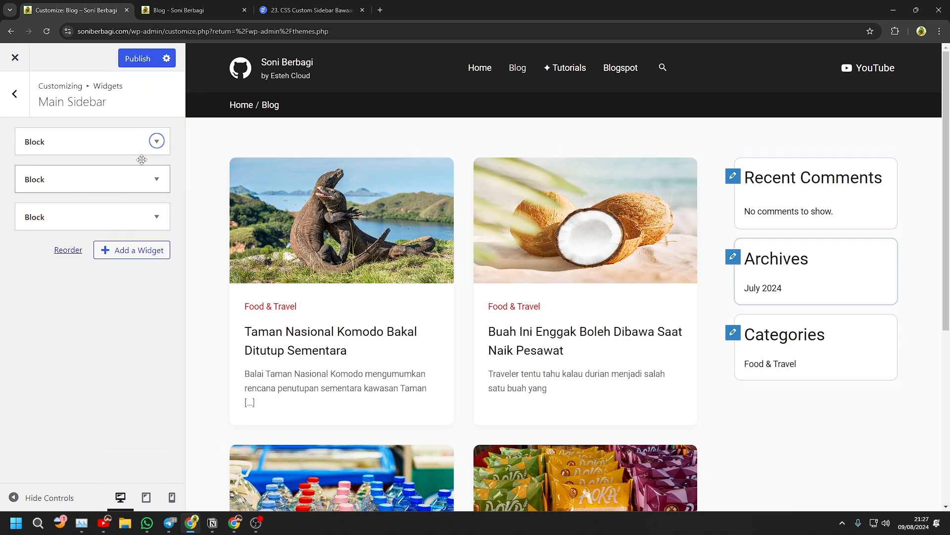
pyautogui.click(157, 141)
pyautogui.click(36, 270)
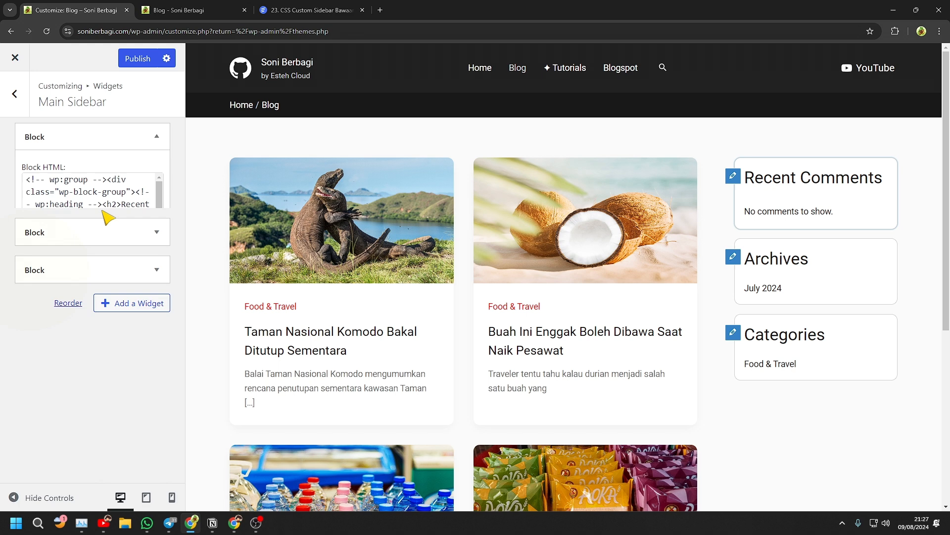
pyautogui.click(157, 141)
pyautogui.click(36, 271)
pyautogui.click(157, 141)
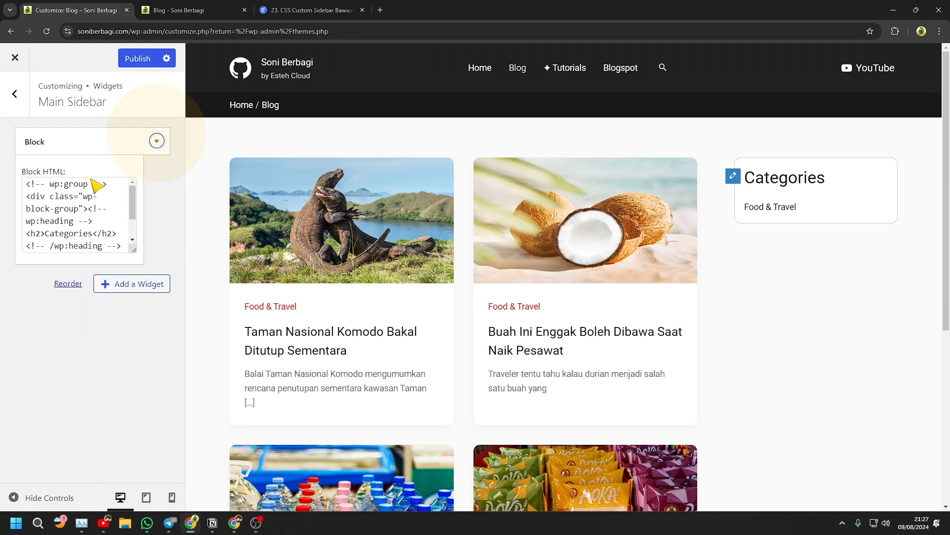
pyautogui.click(36, 270)
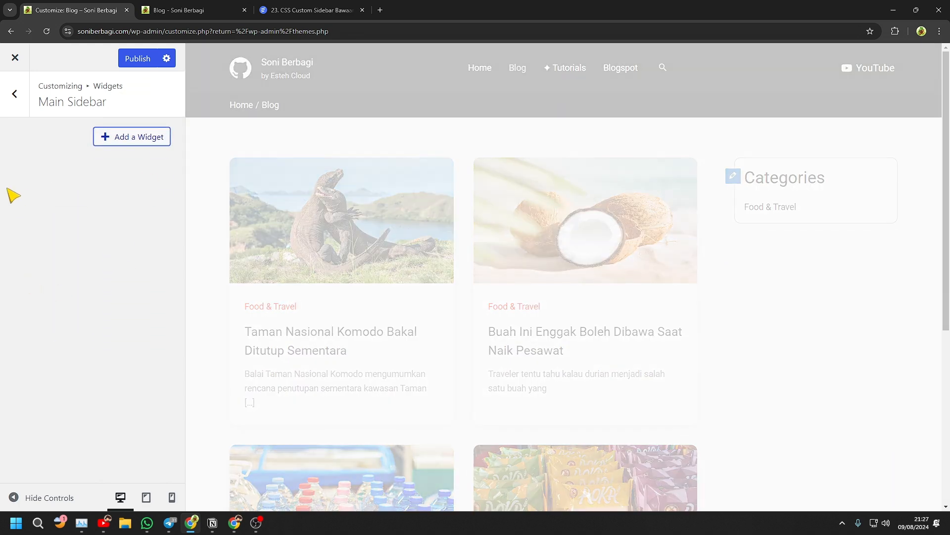
# Step: Add a Search widget to the empty Main Sidebar and collapse its settings
pyautogui.click(122, 141)
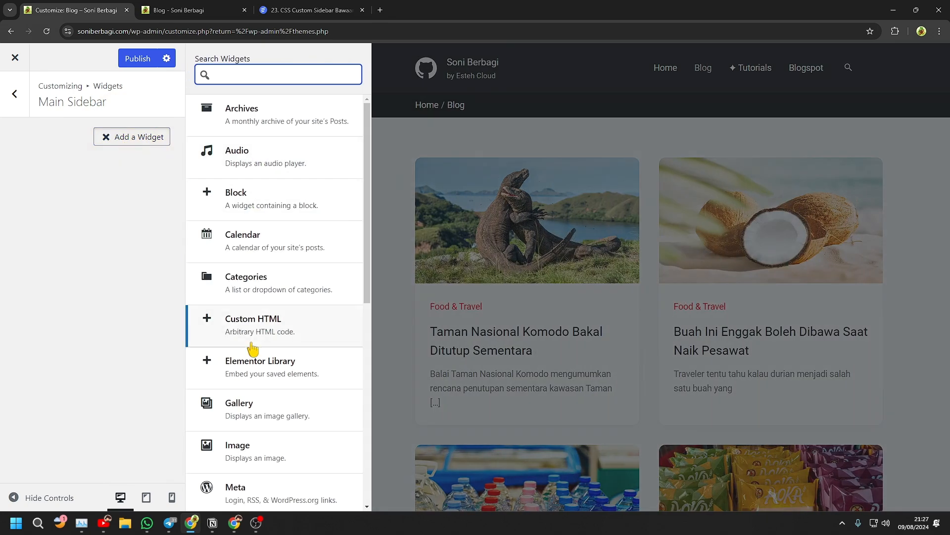
pyautogui.scroll(-3, 270, 377)
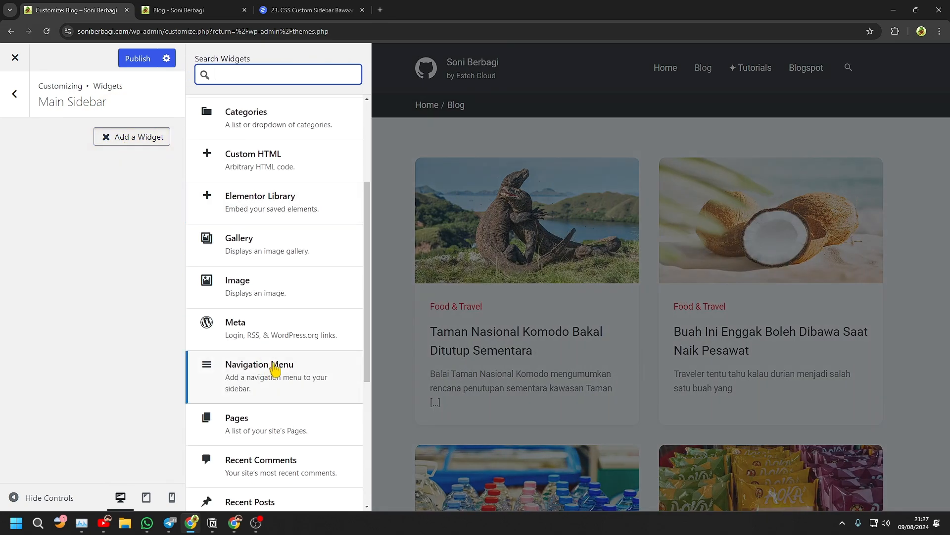
pyautogui.scroll(-3, 276, 369)
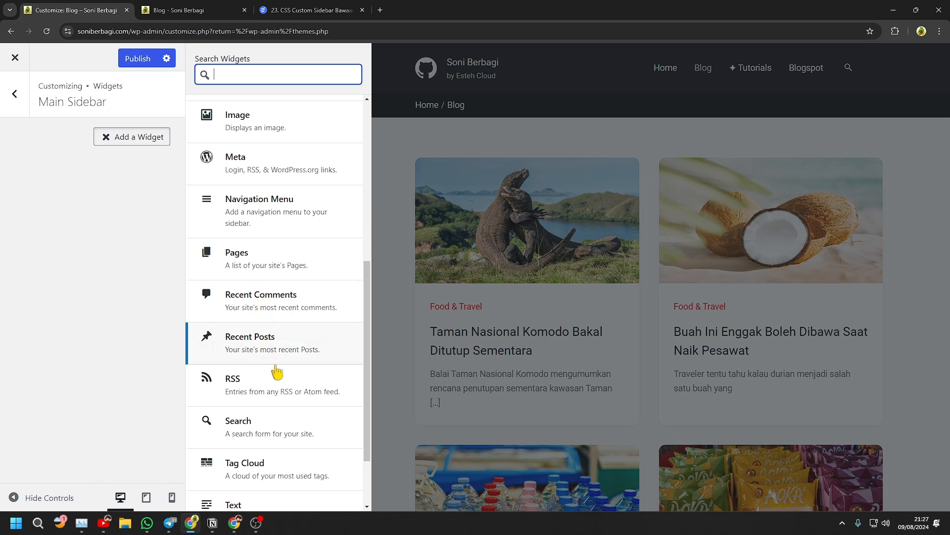
pyautogui.click(235, 430)
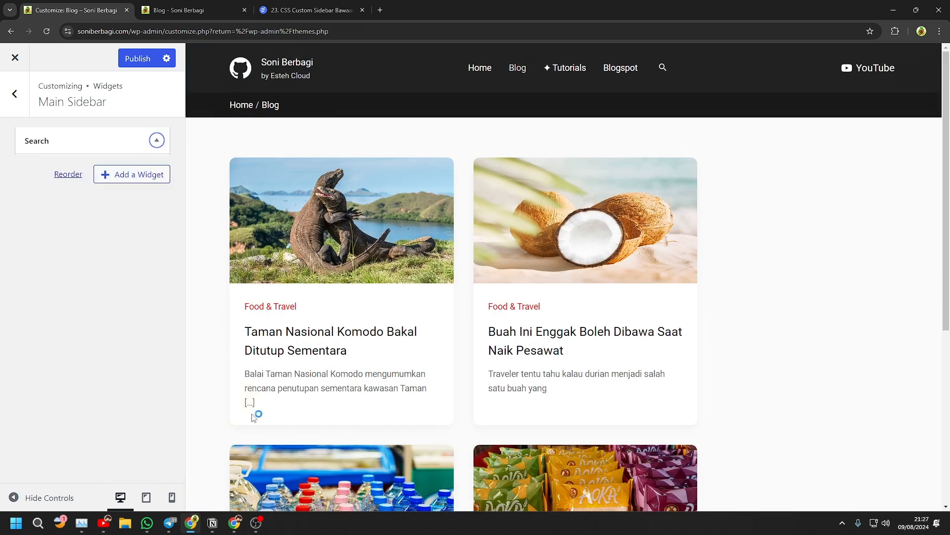
pyautogui.click(156, 142)
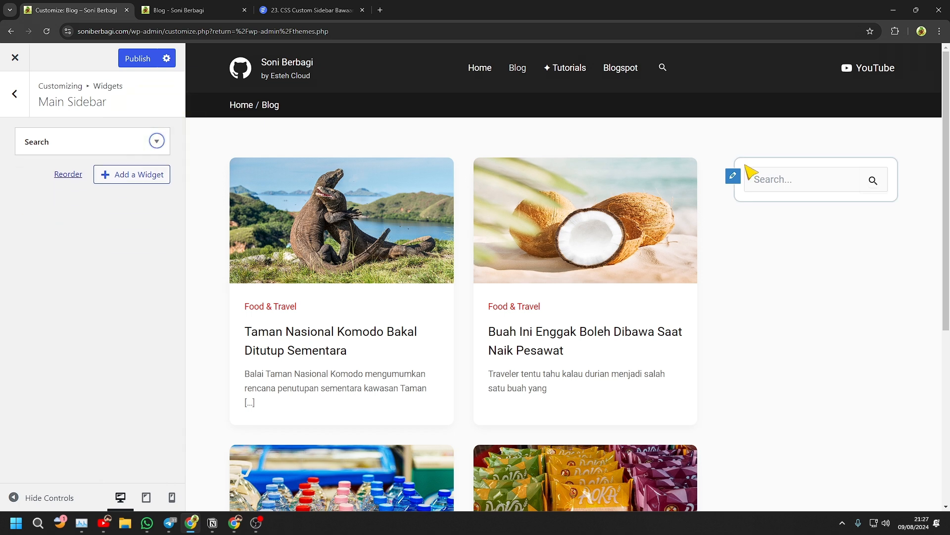
# Step: Add a Recent Posts widget below the Search widget and leave its title empty
pyautogui.click(143, 175)
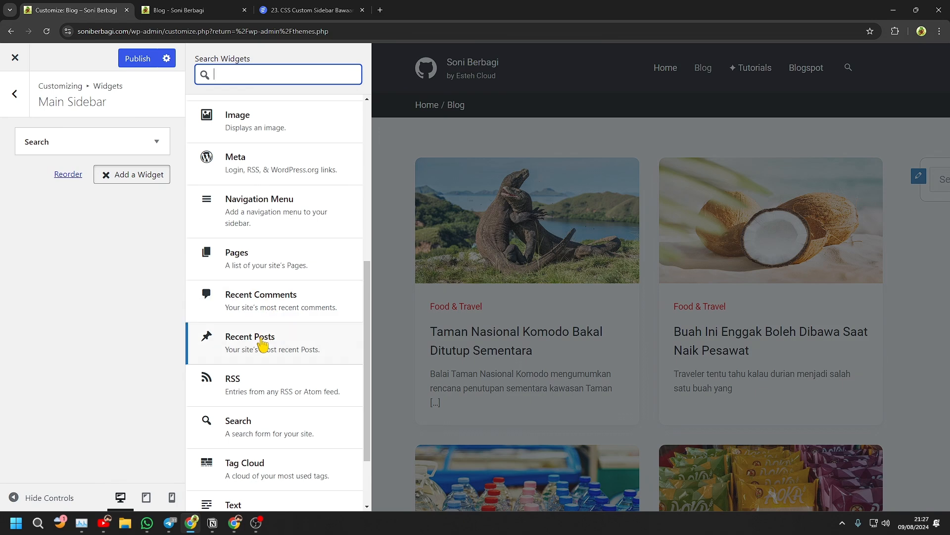
pyautogui.click(243, 340)
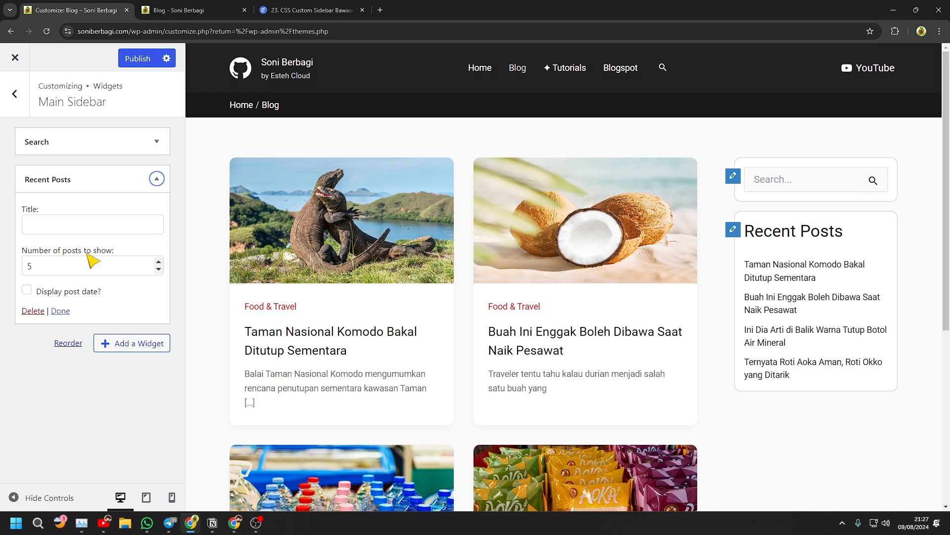
pyautogui.click(156, 178)
# Step: Add a Recent Comments widget below the Recent Posts widget and collapse its settings
pyautogui.click(134, 212)
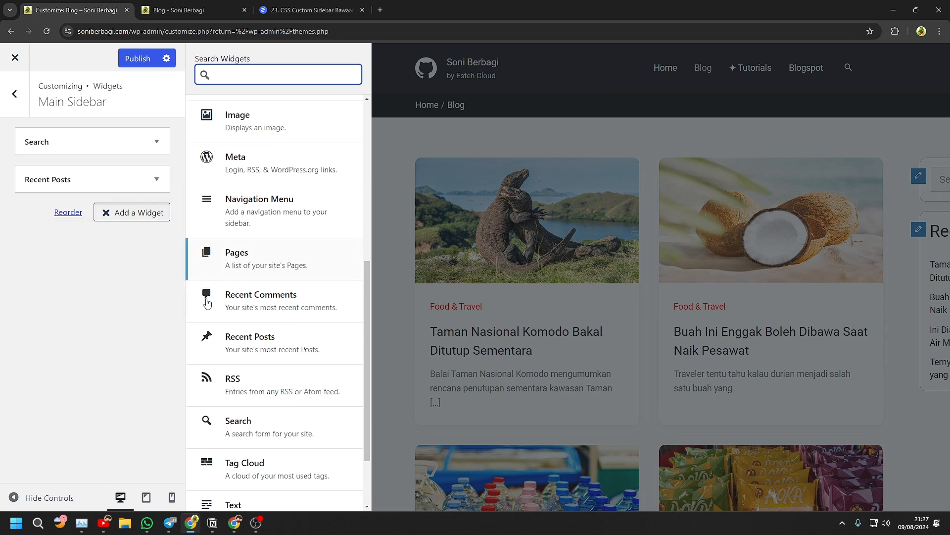
pyautogui.click(289, 307)
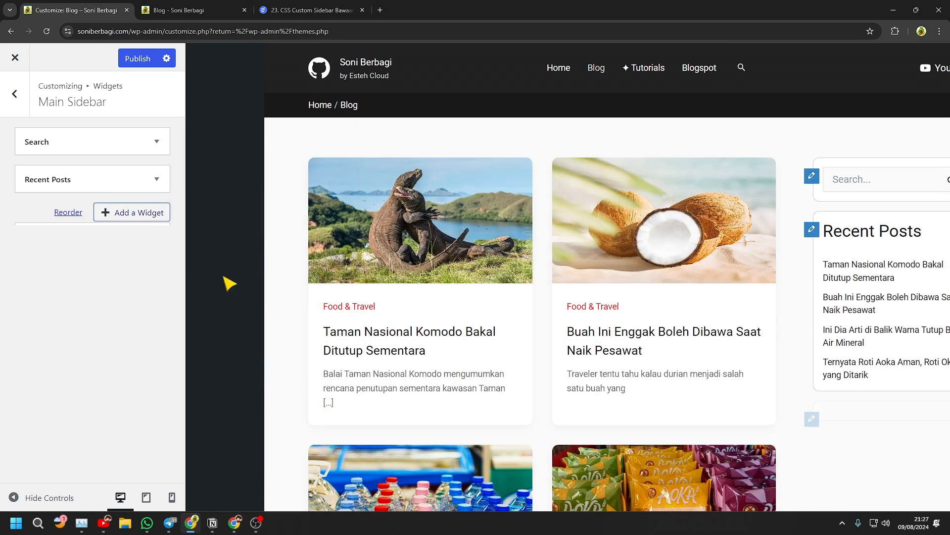
pyautogui.click(156, 216)
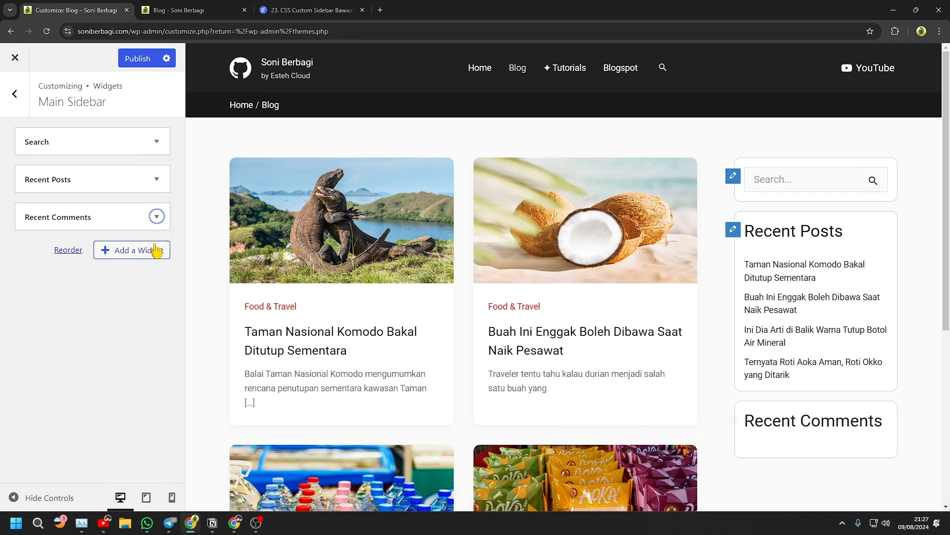
# Step: Add an Image widget at the end of the Main Sidebar widgets
pyautogui.click(152, 250)
pyautogui.scroll(-2, 268, 416)
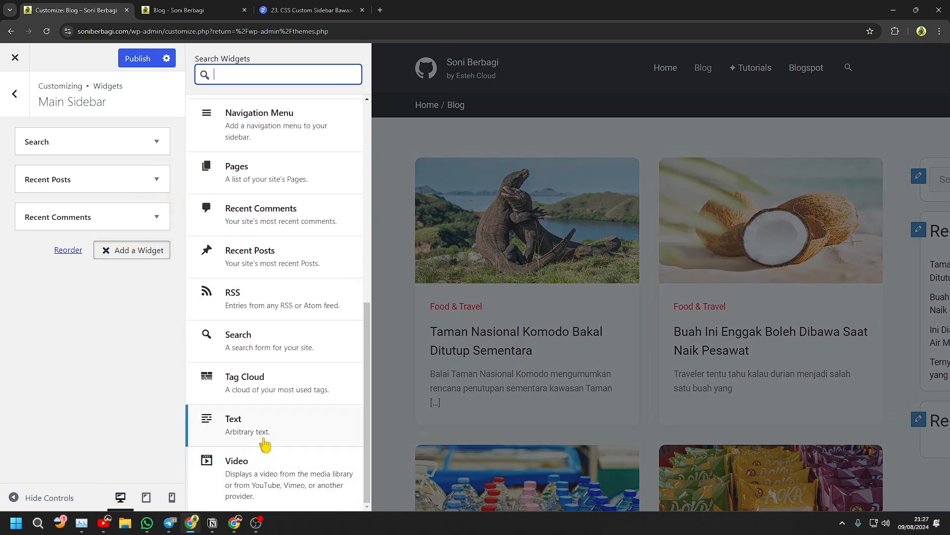
pyautogui.scroll(3, 266, 347)
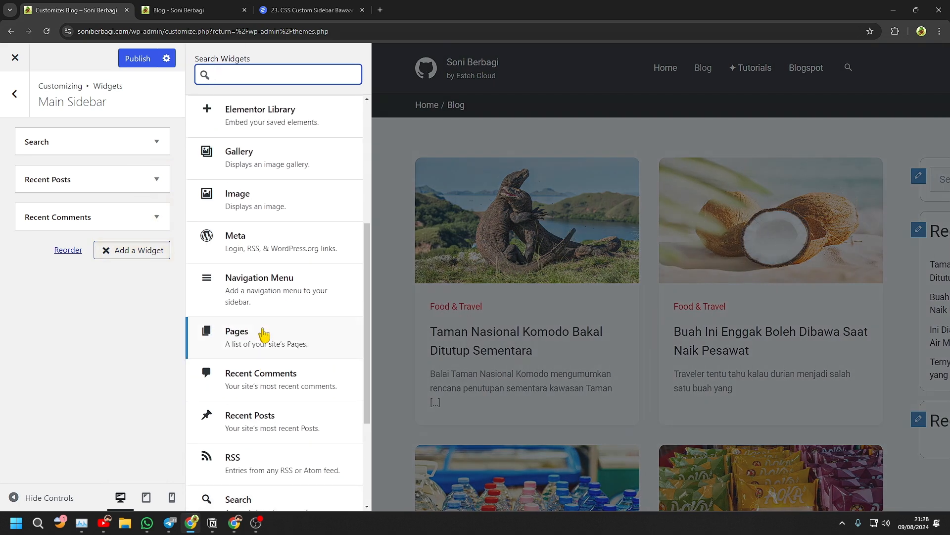
pyautogui.scroll(3, 252, 267)
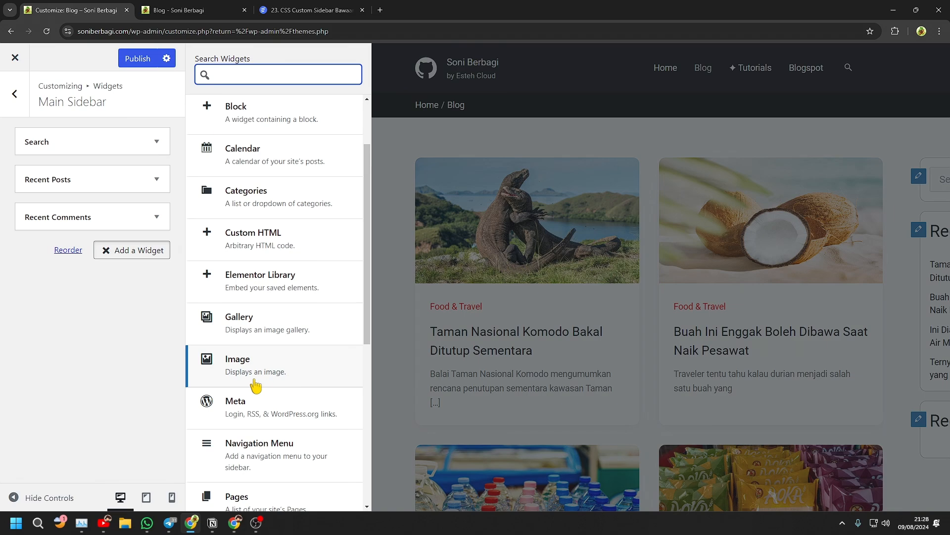
pyautogui.click(256, 385)
pyautogui.scroll(-3, 840, 353)
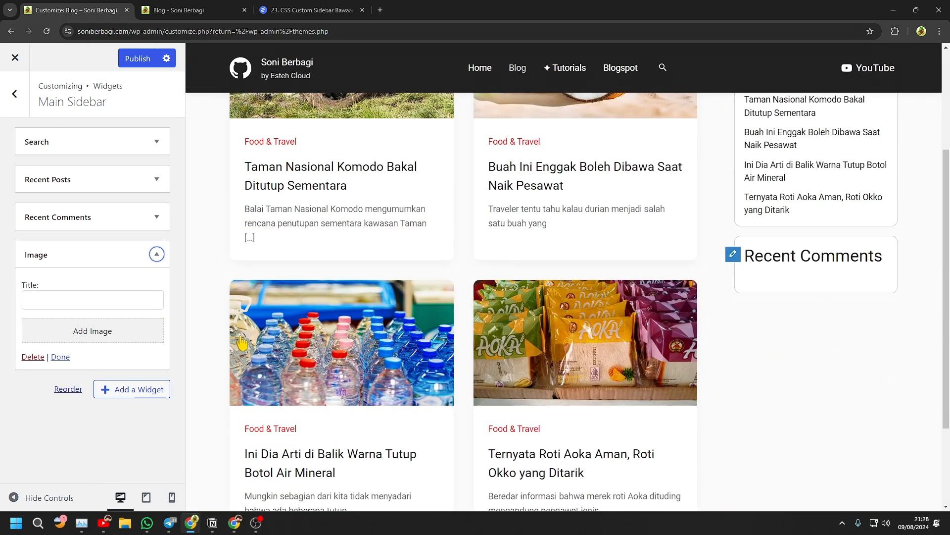
# Step: Insert the black sneaker picture from the media library into the Image widget and collapse its settings
pyautogui.click(79, 332)
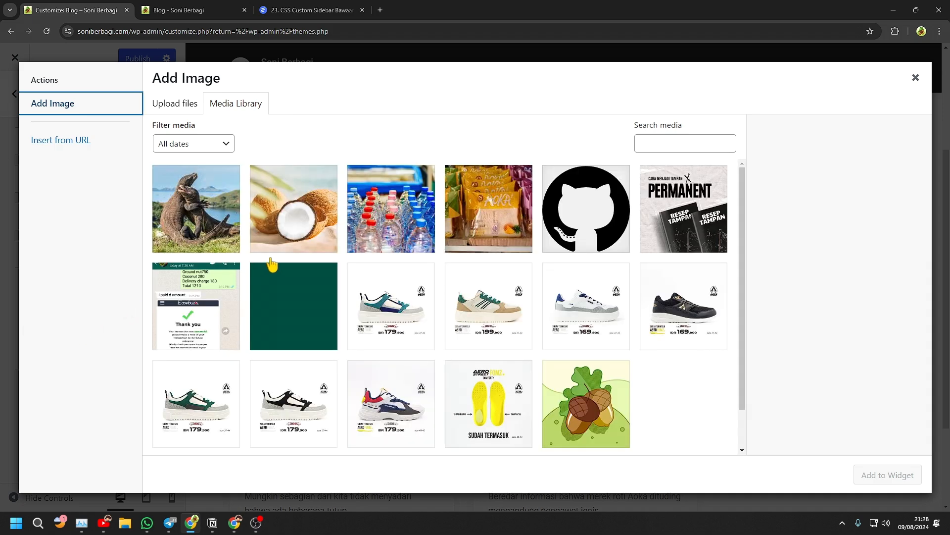
pyautogui.scroll(-1, 647, 254)
pyautogui.click(668, 270)
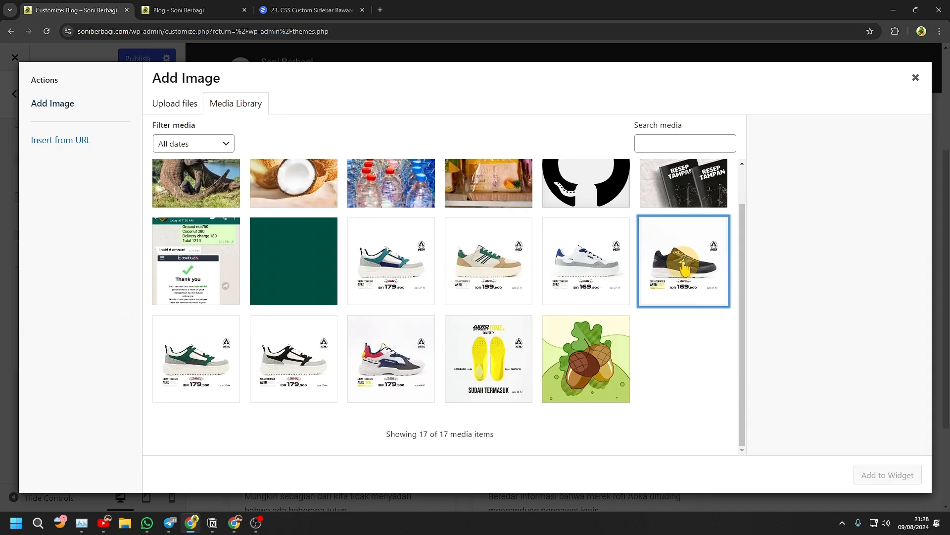
pyautogui.click(882, 475)
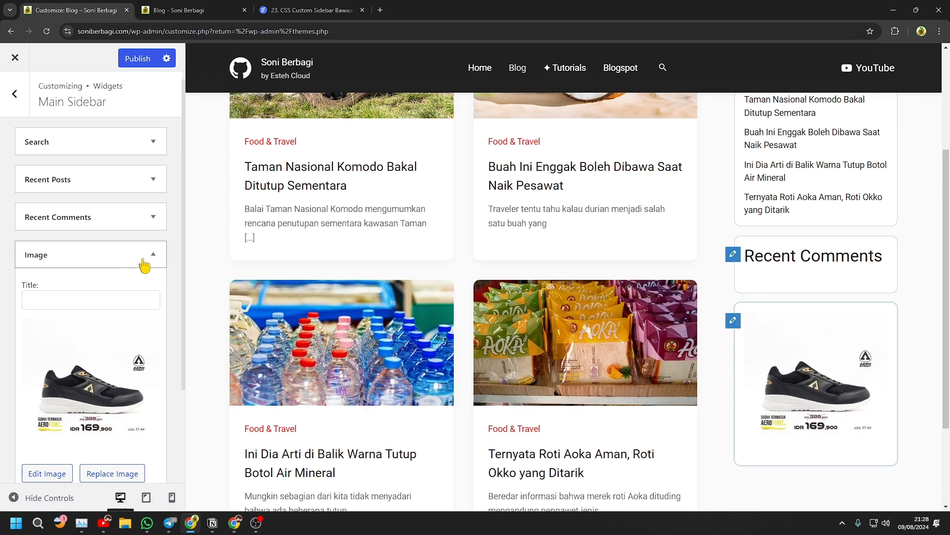
pyautogui.click(144, 262)
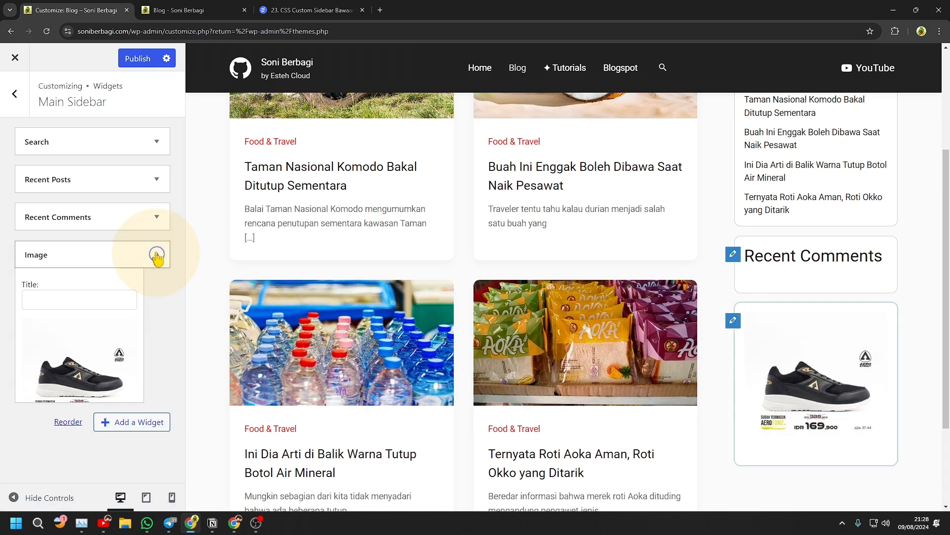
# Step: Delete the Recent Comments widget from the Main Sidebar
pyautogui.click(155, 217)
pyautogui.click(34, 325)
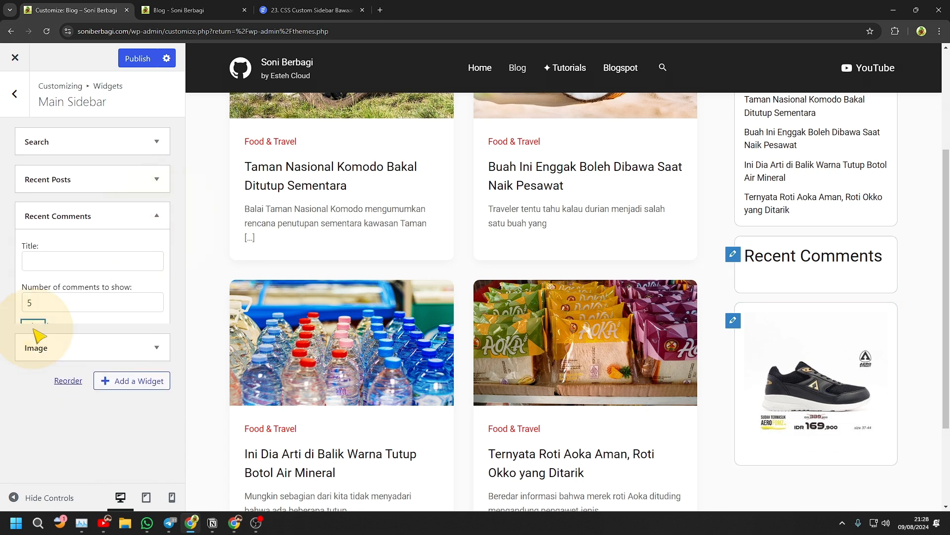
# Step: Add a Categories widget below the Image widget
pyautogui.click(139, 249)
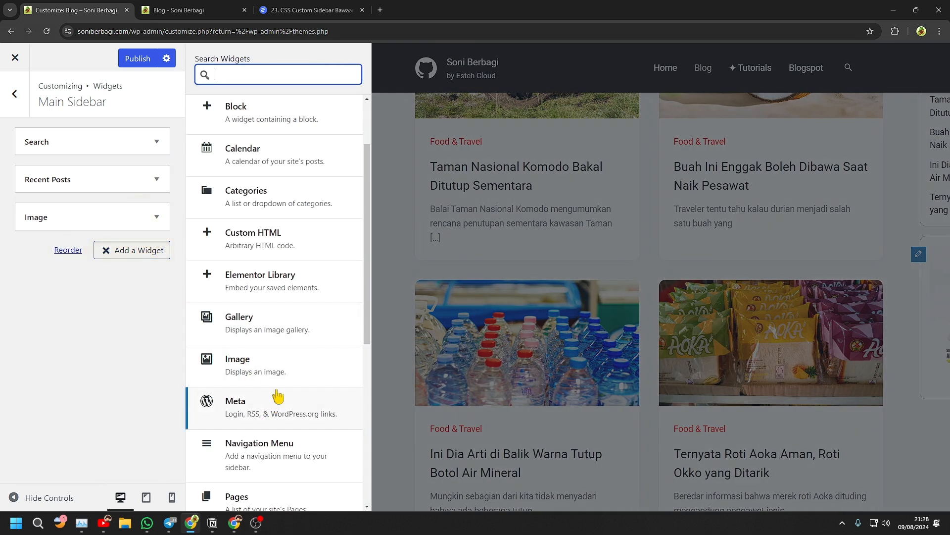
pyautogui.scroll(1, 285, 202)
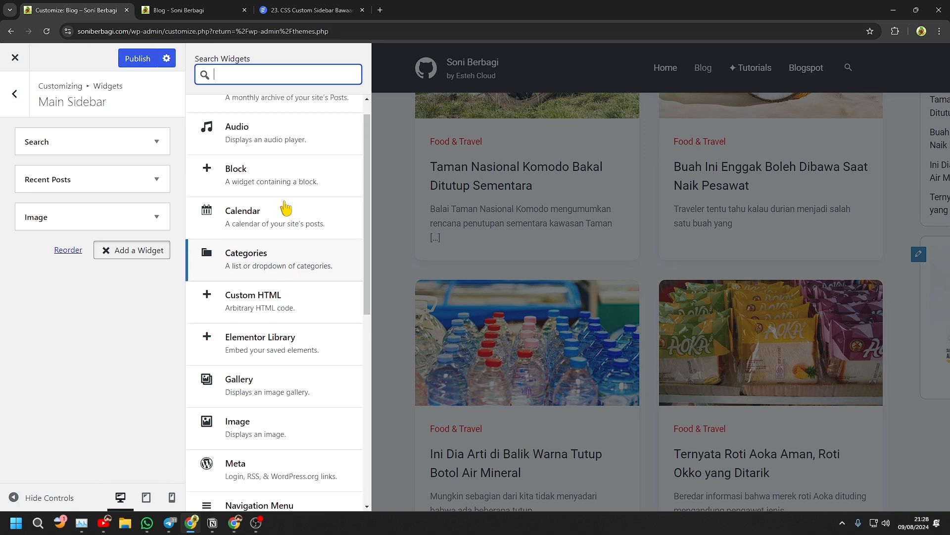
pyautogui.click(272, 284)
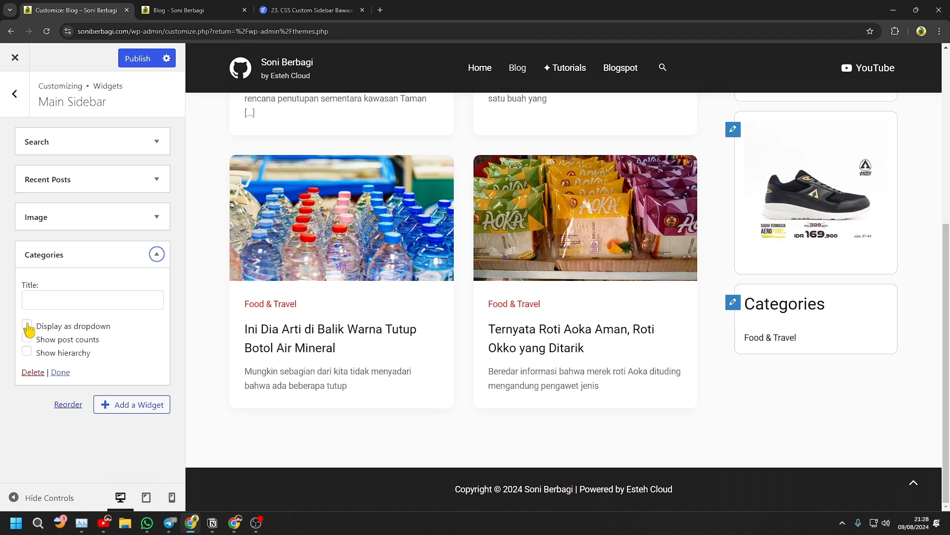
# Step: Try the Categories widget's dropdown display in the preview, then turn the option off again
pyautogui.click(27, 326)
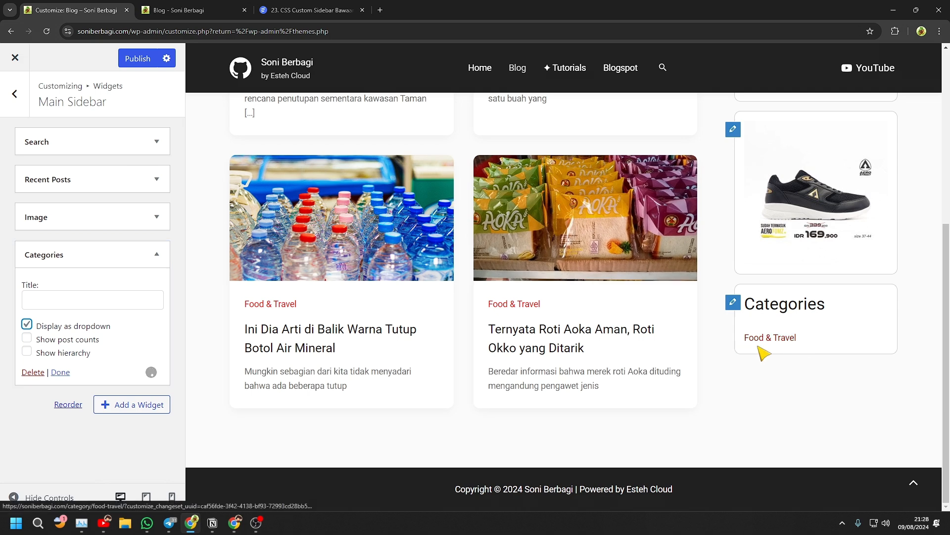
pyautogui.click(844, 345)
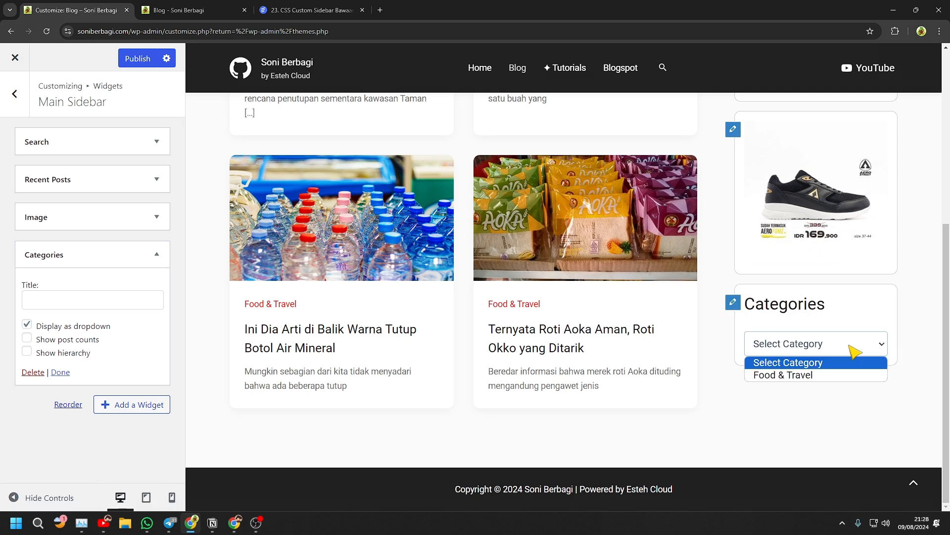
pyautogui.click(852, 349)
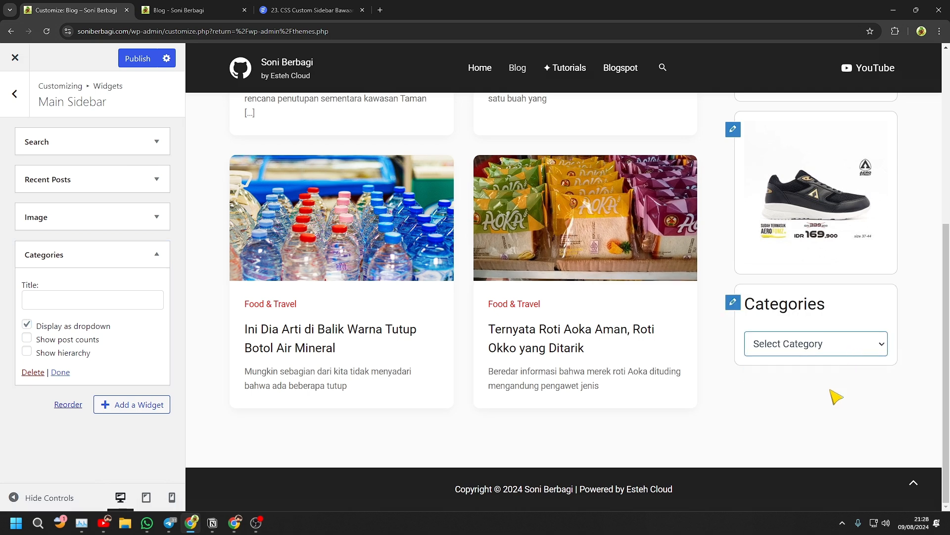
pyautogui.click(795, 404)
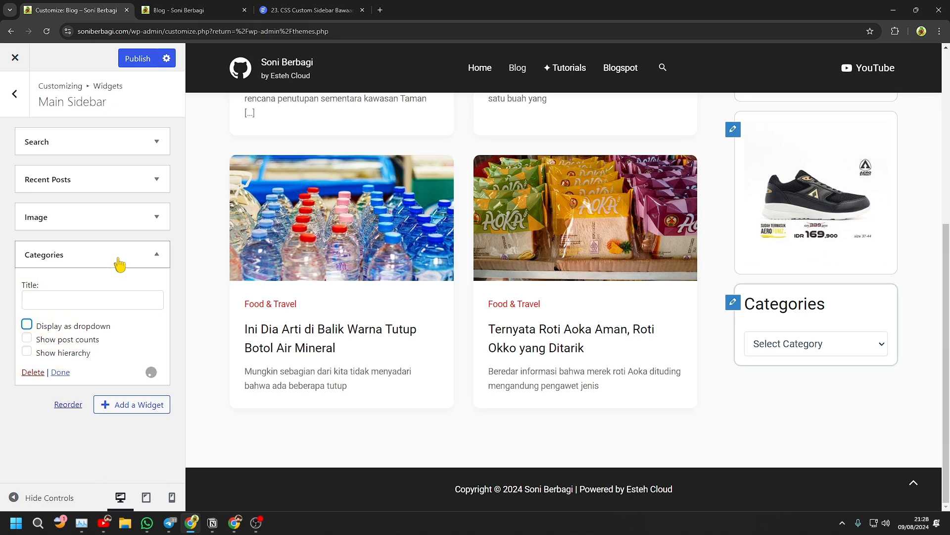
pyautogui.click(157, 254)
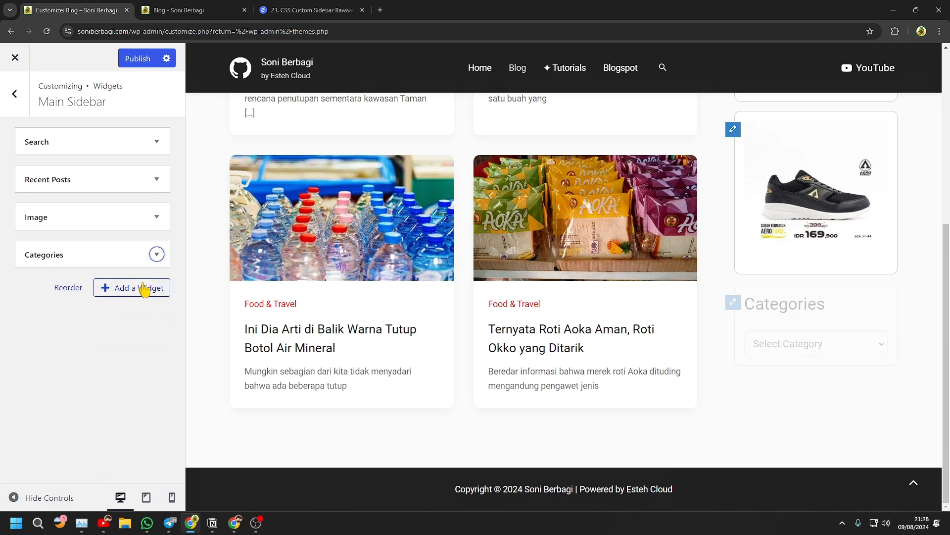
# Step: Add an Archives widget below the Categories widget and publish the sidebar changes
pyautogui.click(145, 289)
pyautogui.click(259, 121)
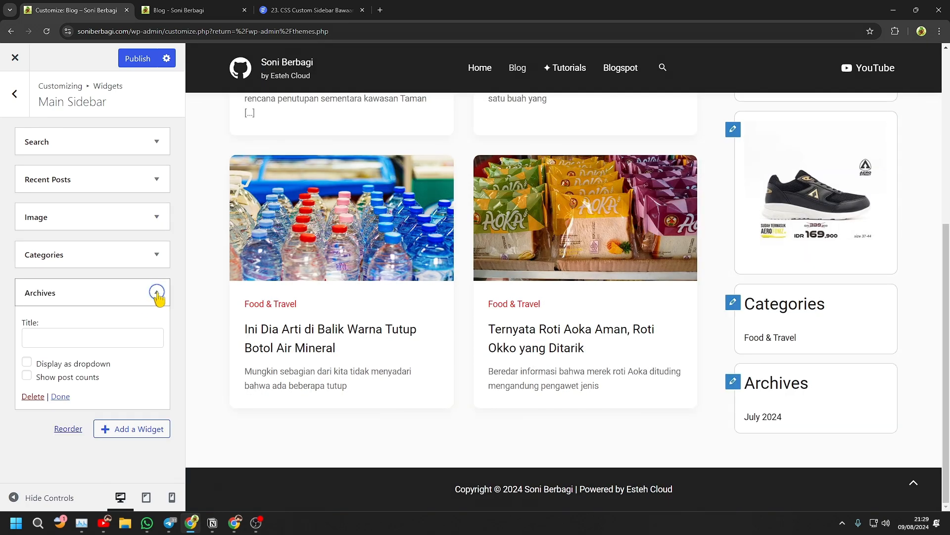
pyautogui.click(157, 292)
pyautogui.scroll(5, 782, 241)
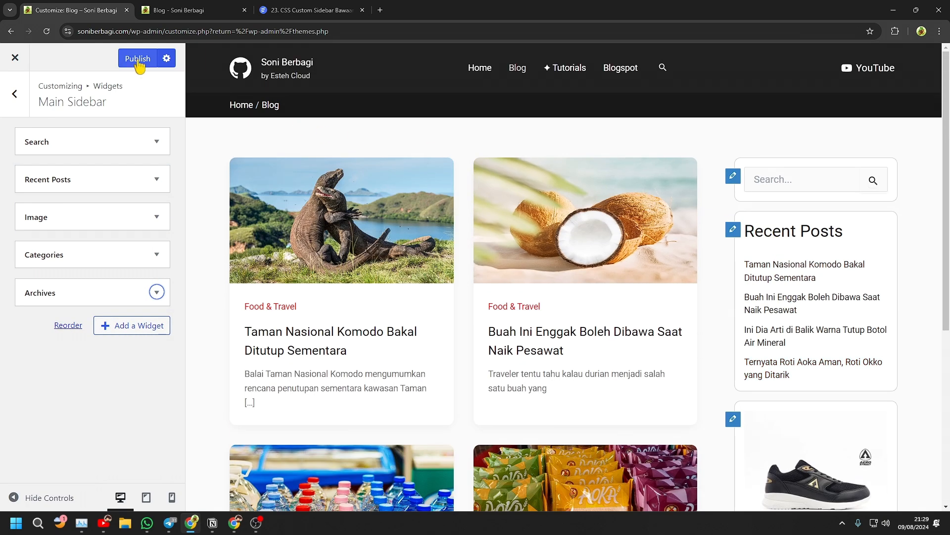
pyautogui.click(139, 63)
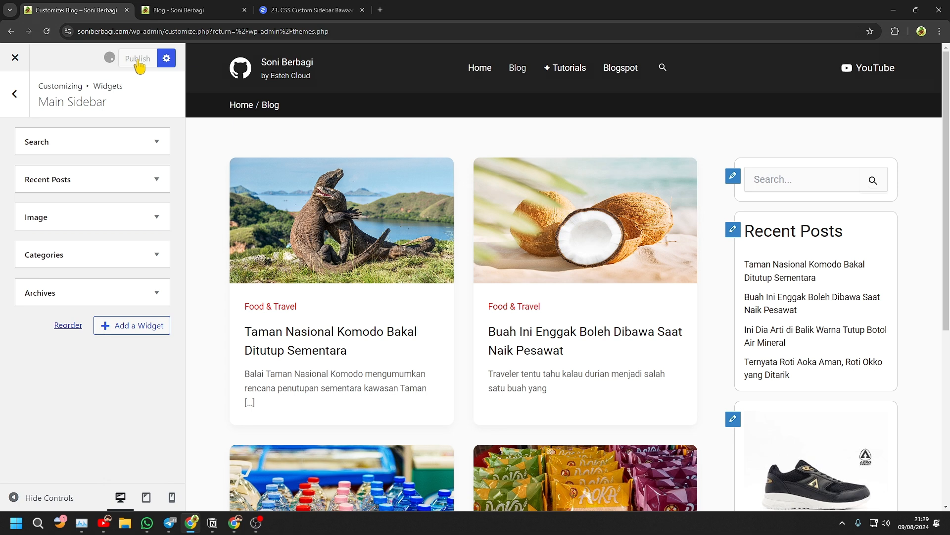